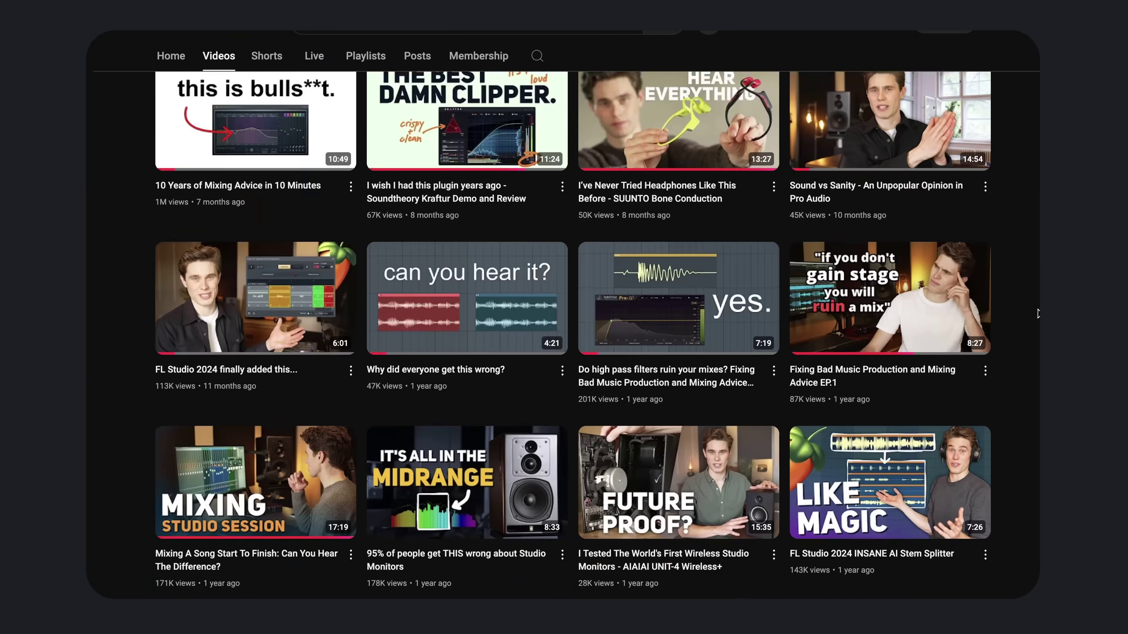
pyautogui.scroll(-1, 566, 324)
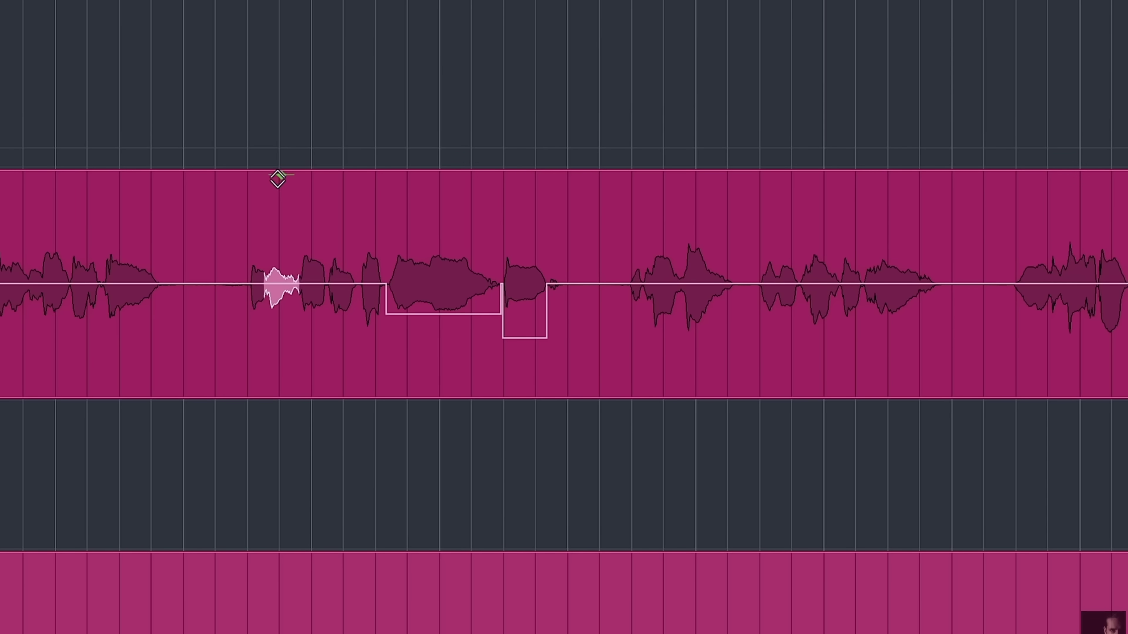
# - Pull one step of the vocal clip's volume envelope down slightly in the playlist
pyautogui.moveTo(279, 128); pyautogui.dragTo(279, 131)
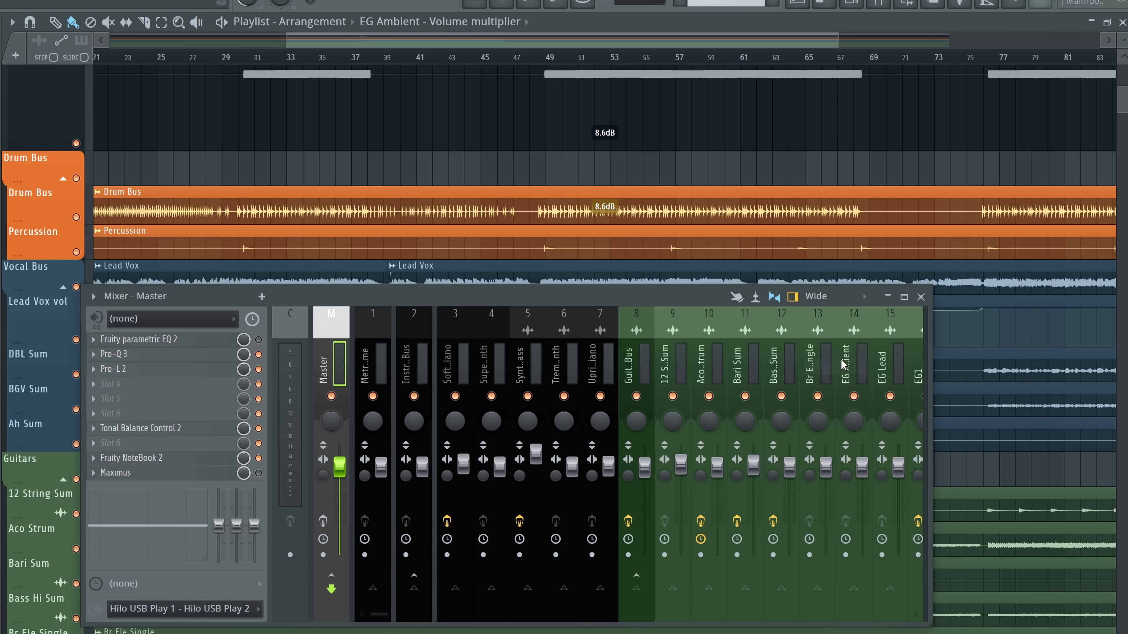
# - Switch the mixer to the Compact layout and scroll to its last insert
pyautogui.click(849, 298)
pyautogui.click(813, 340)
pyautogui.hscroll(5, 798, 349)
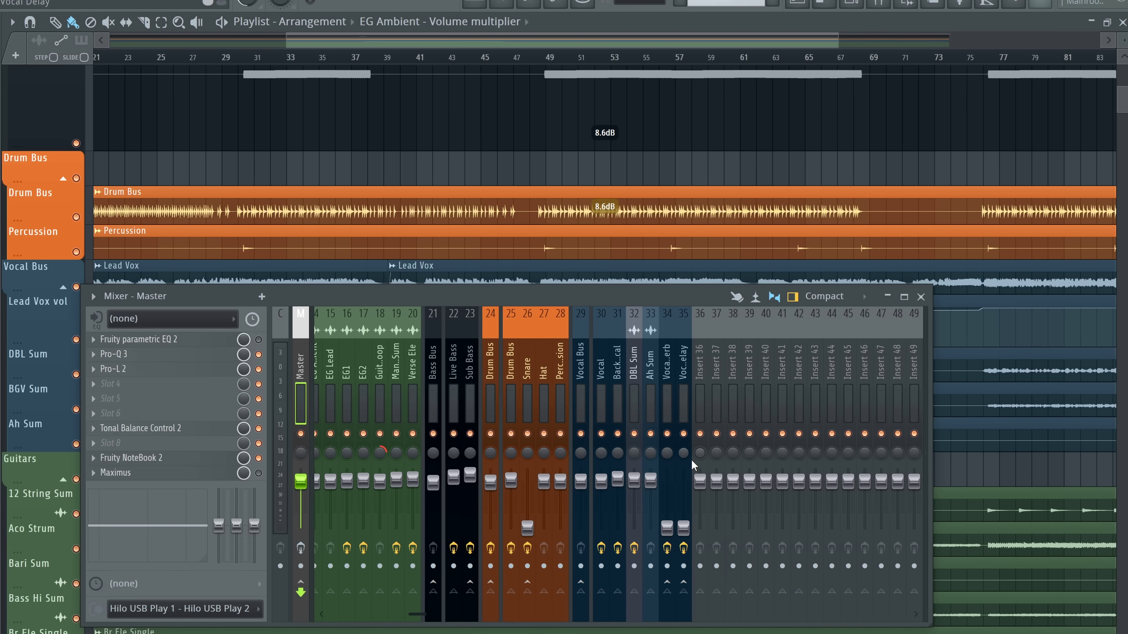
pyautogui.moveTo(418, 614); pyautogui.dragTo(1002, 608)
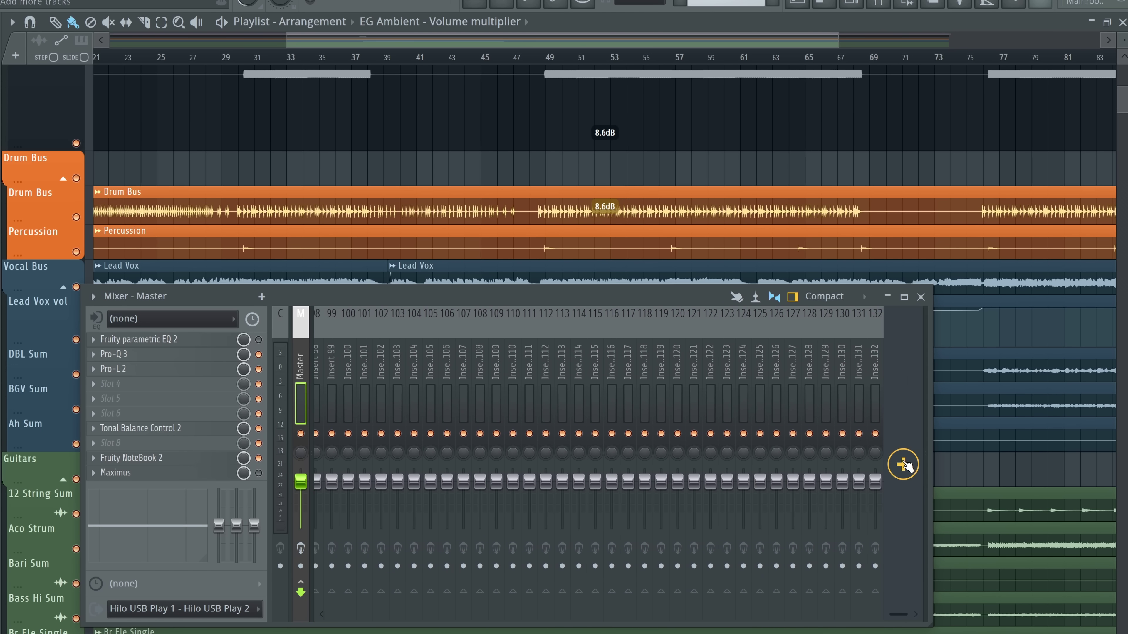
# - Expand the mixer to 500 inserts
pyautogui.click(904, 465)
pyautogui.click(904, 465)
pyautogui.click(903, 465)
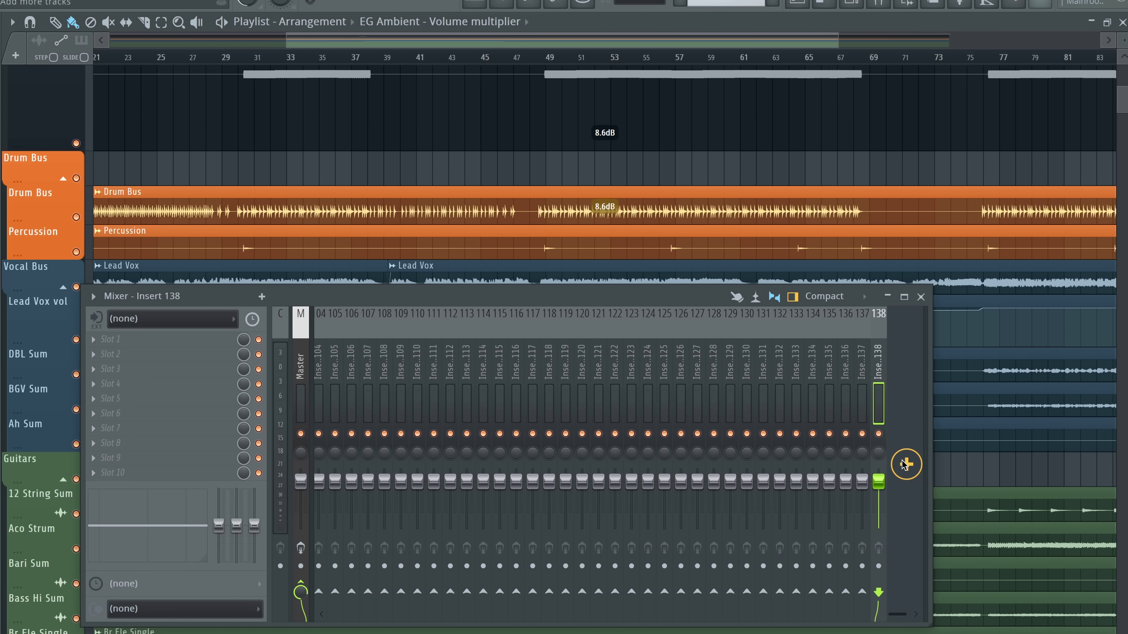
pyautogui.click(904, 465)
pyautogui.click(905, 465)
pyautogui.rightClick(905, 465)
pyautogui.click(953, 520)
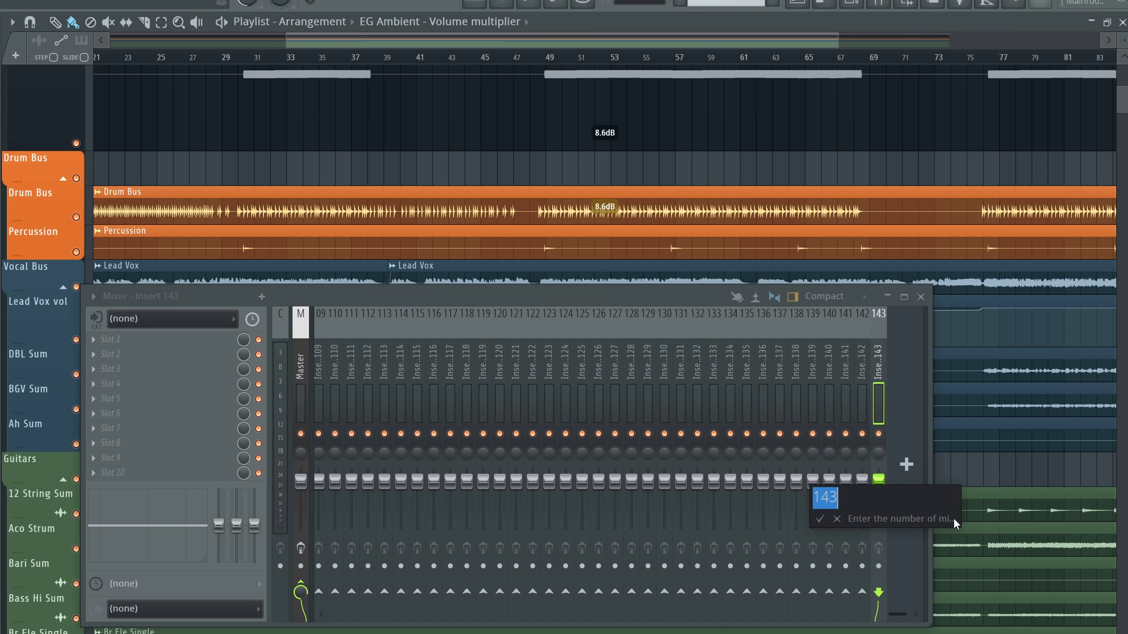
pyautogui.press('Return')
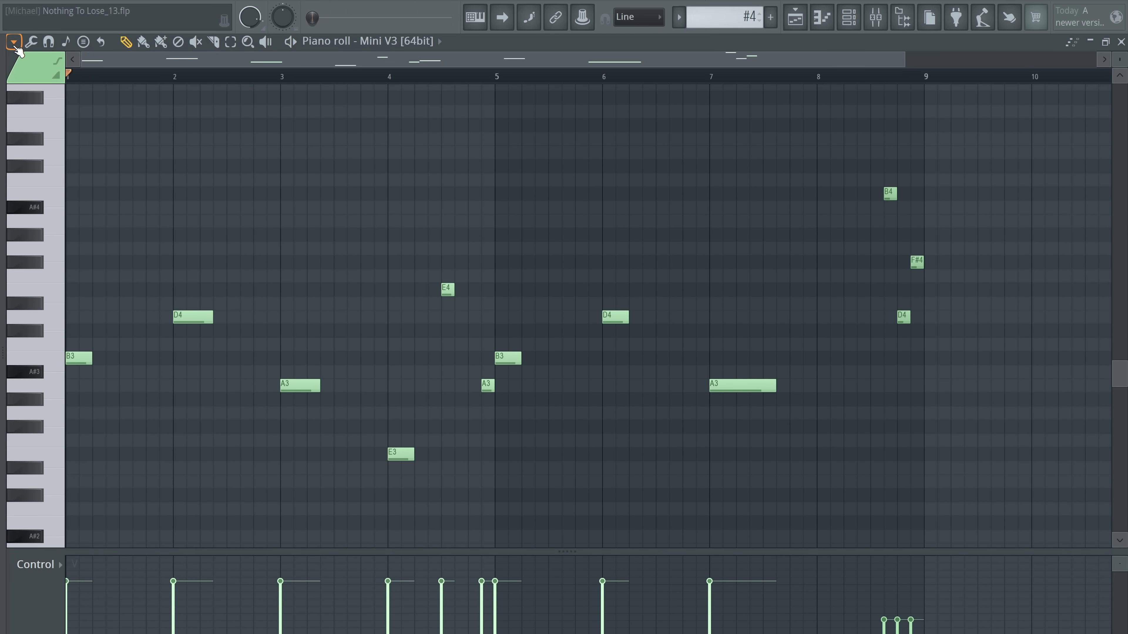
# - Set the piano roll's key labels to None after trying all-note and root-note labels
pyautogui.click(14, 44)
pyautogui.moveTo(50, 122)
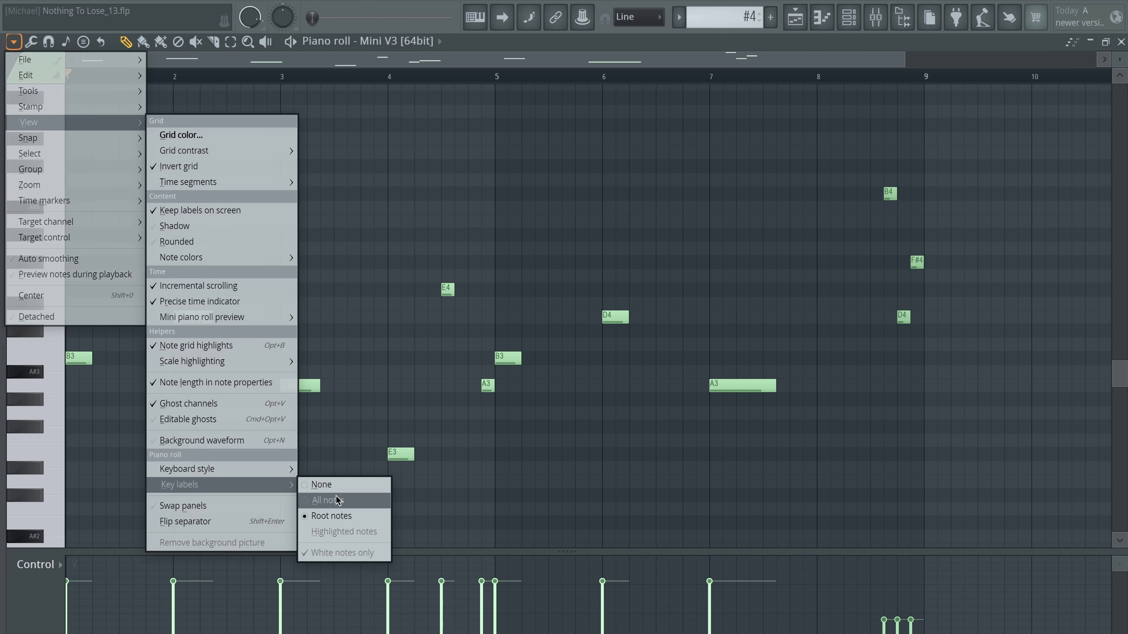
pyautogui.click(338, 501)
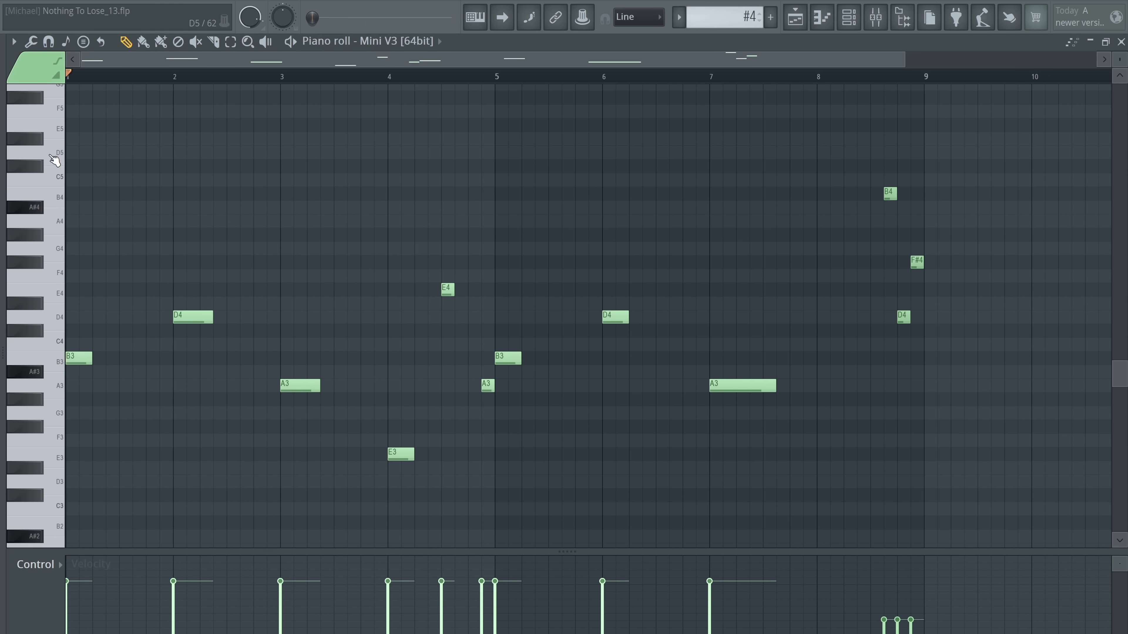
pyautogui.click(13, 42)
pyautogui.moveTo(44, 126)
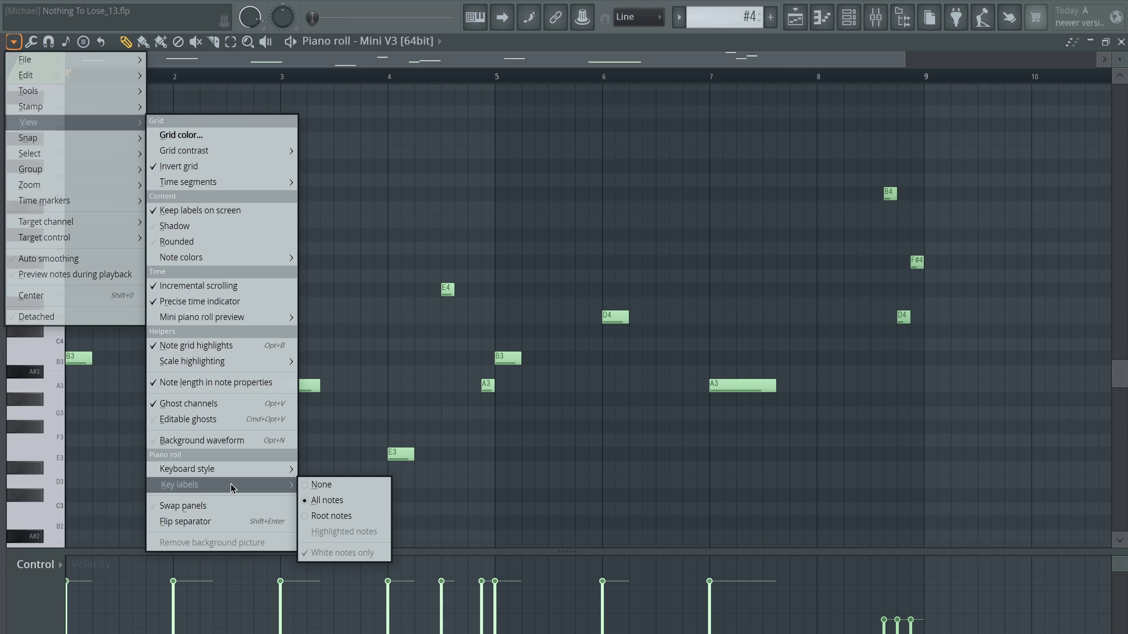
pyautogui.click(326, 486)
pyautogui.click(325, 514)
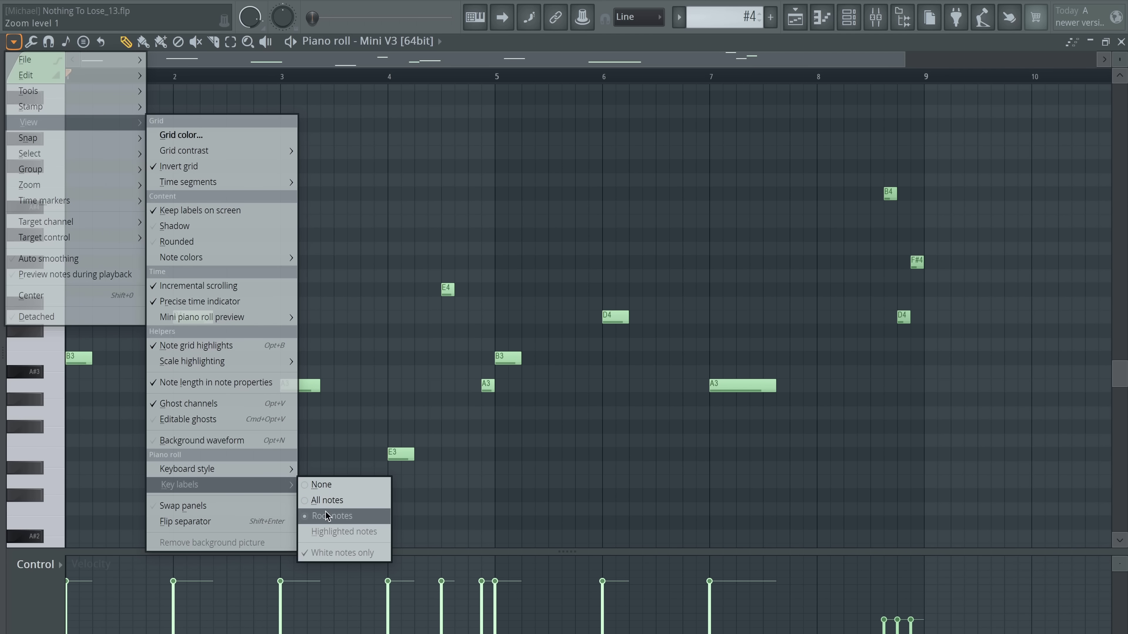
pyautogui.click(324, 487)
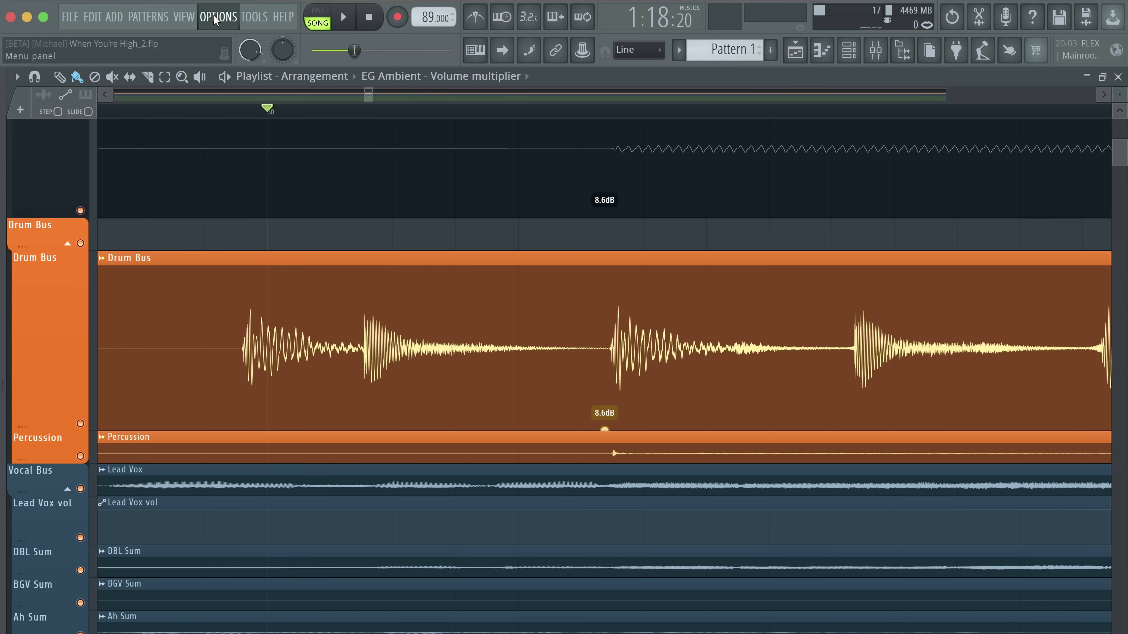
# - Check Project general settings, then zoom deep into the Drum Bus waveform's individual hits
pyautogui.click(215, 18)
pyautogui.click(228, 157)
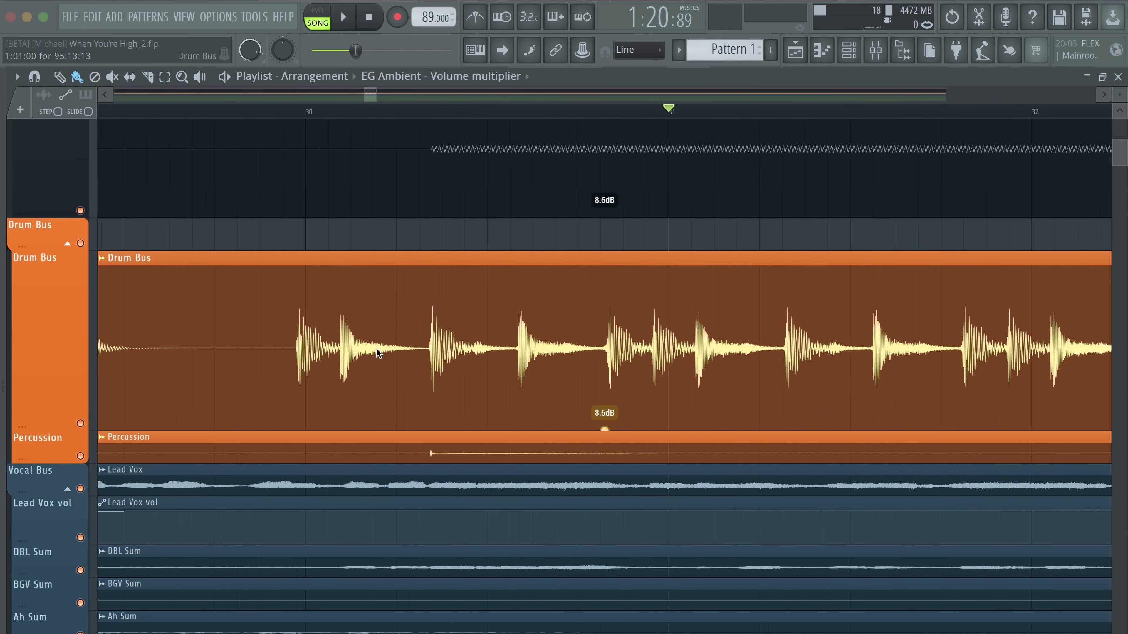
pyautogui.scroll(3, 376, 348)
pyautogui.scroll(-5, 263, 348)
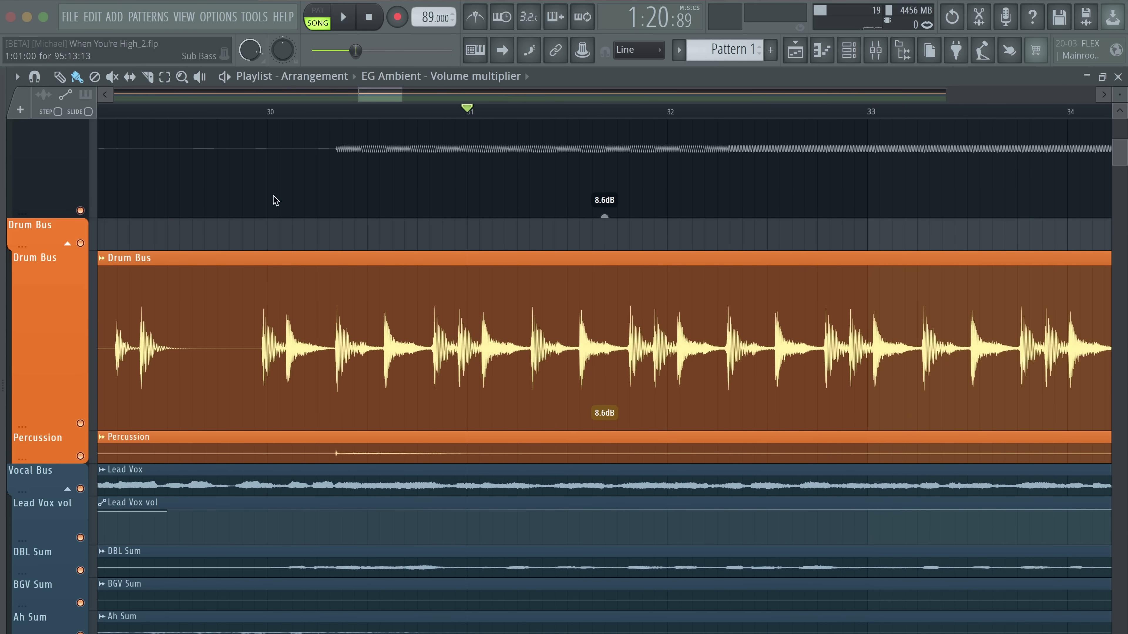
pyautogui.scroll(3, 271, 362)
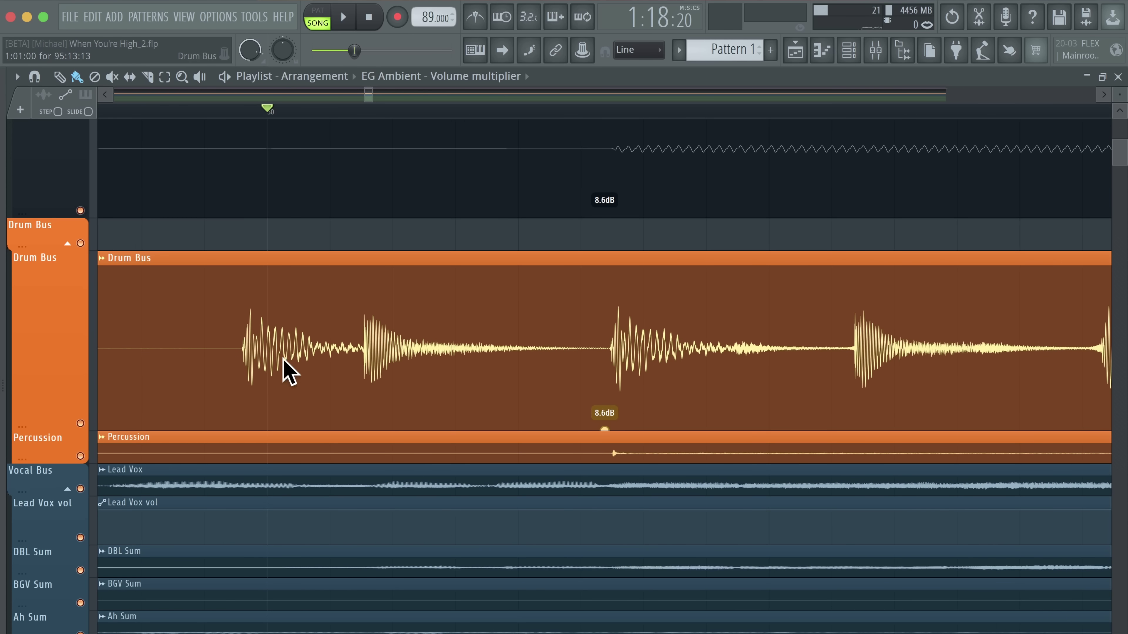
pyautogui.scroll(-3, 559, 335)
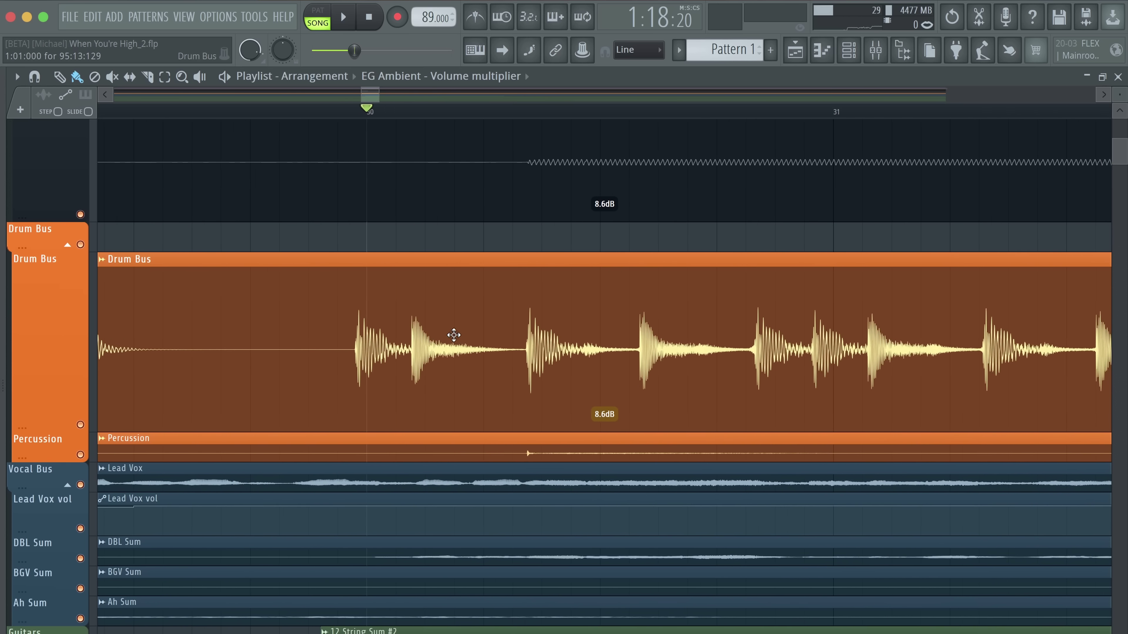
pyautogui.scroll(5, 366, 351)
pyautogui.scroll(3, 366, 352)
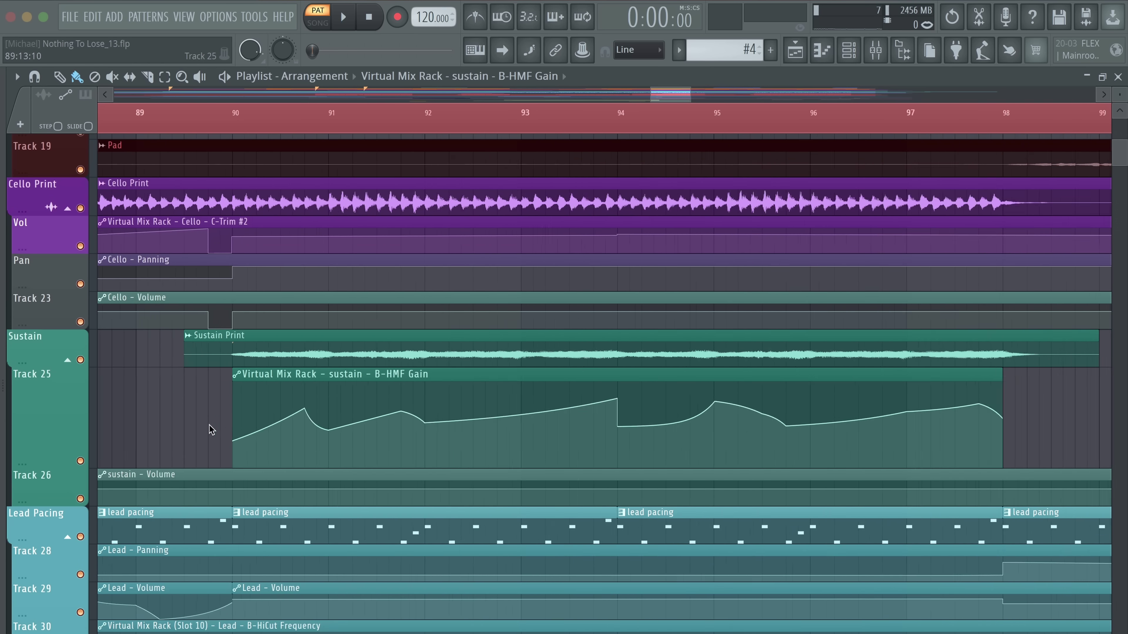
pyautogui.scroll(2, 348, 434)
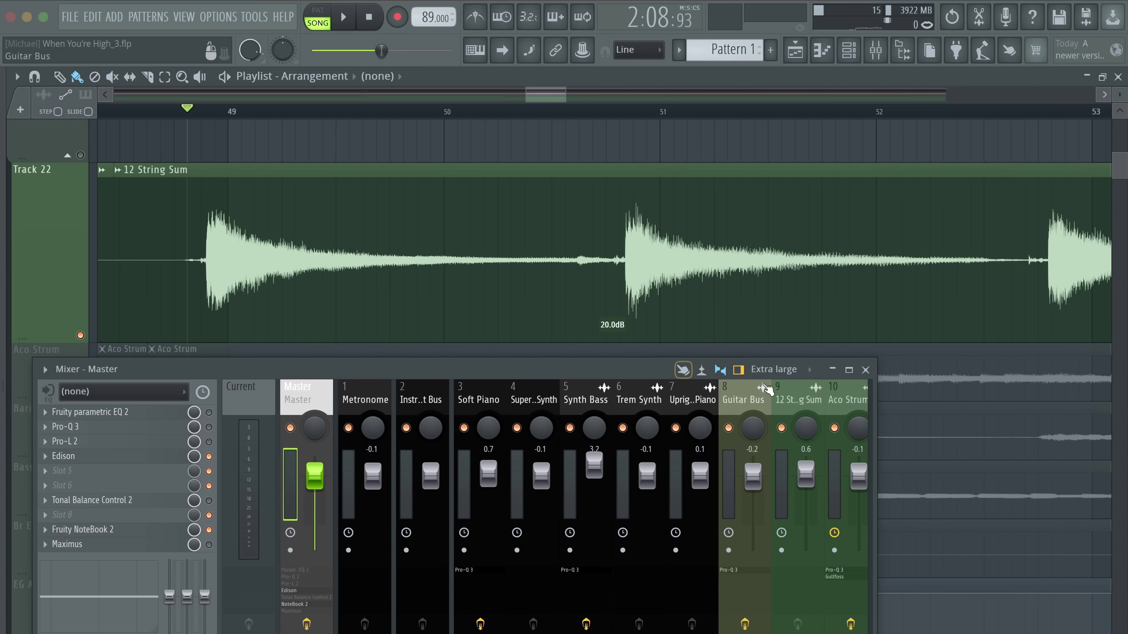
# - Close the mixer and audition the 12 String Sum clip from several points, undoing a slice
pyautogui.click(864, 370)
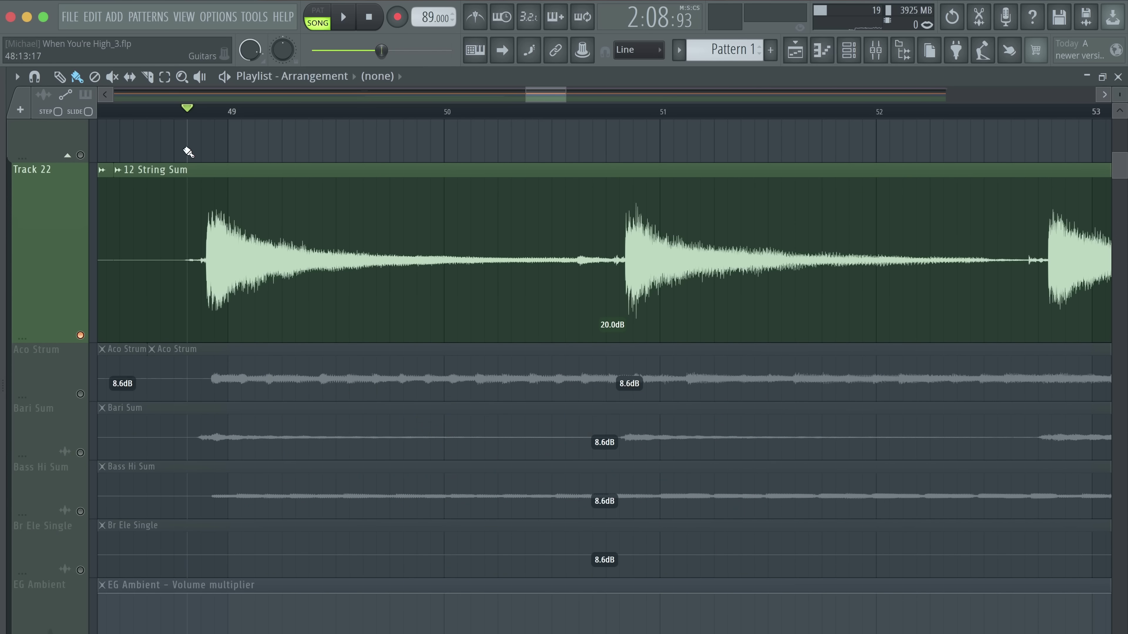
pyautogui.click(197, 246)
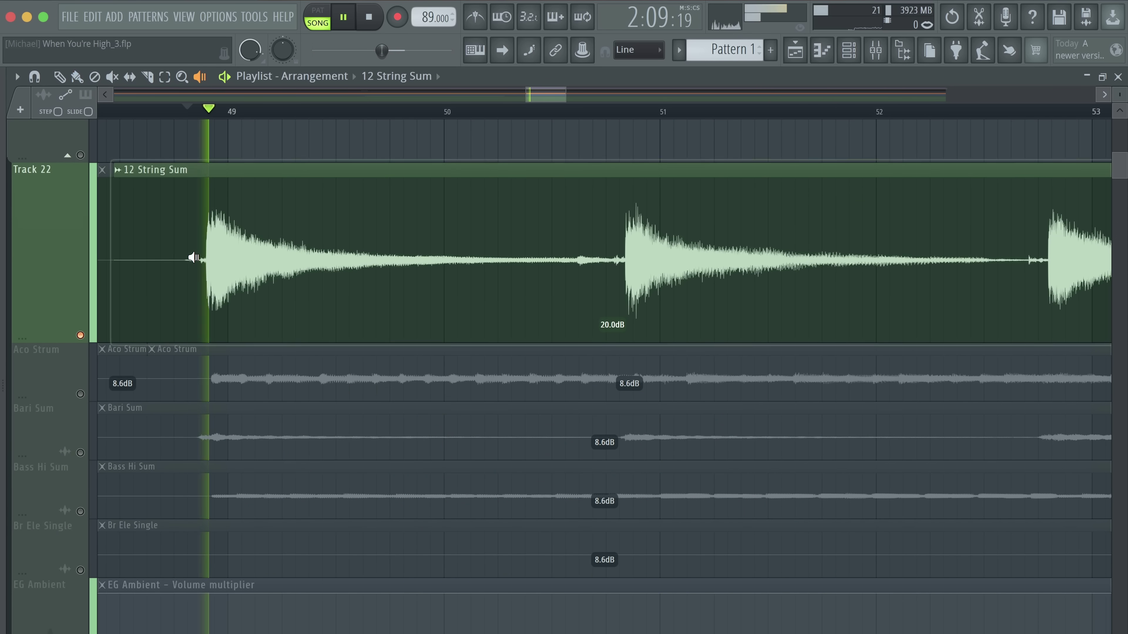
pyautogui.click(595, 219)
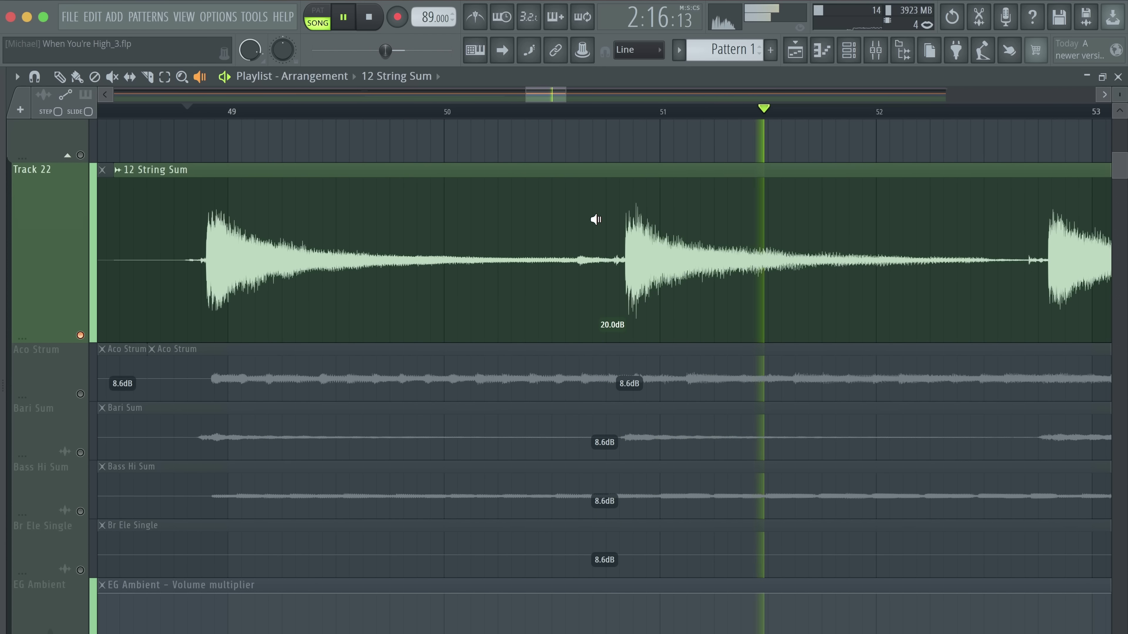
pyautogui.press('space')
pyautogui.press('space')
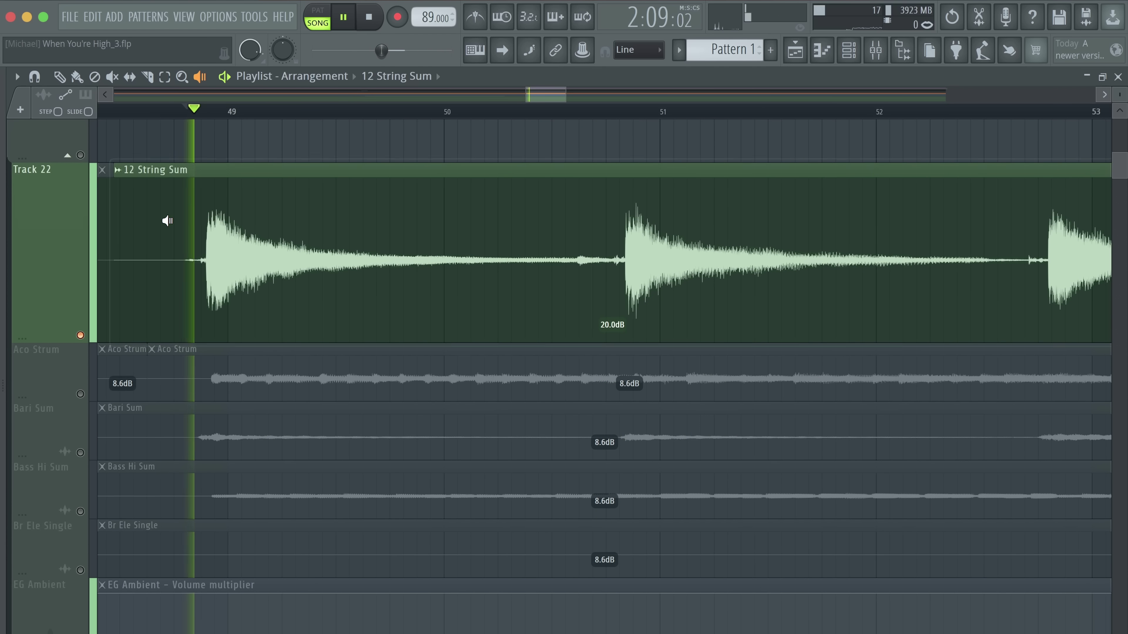
pyautogui.press('space')
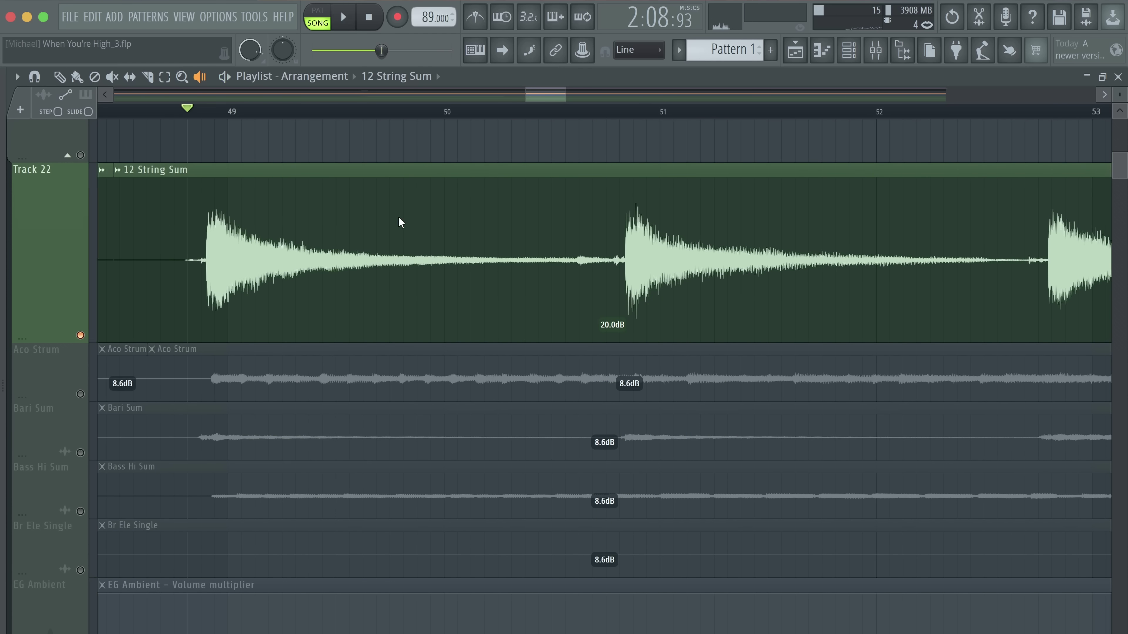
pyautogui.click(582, 204)
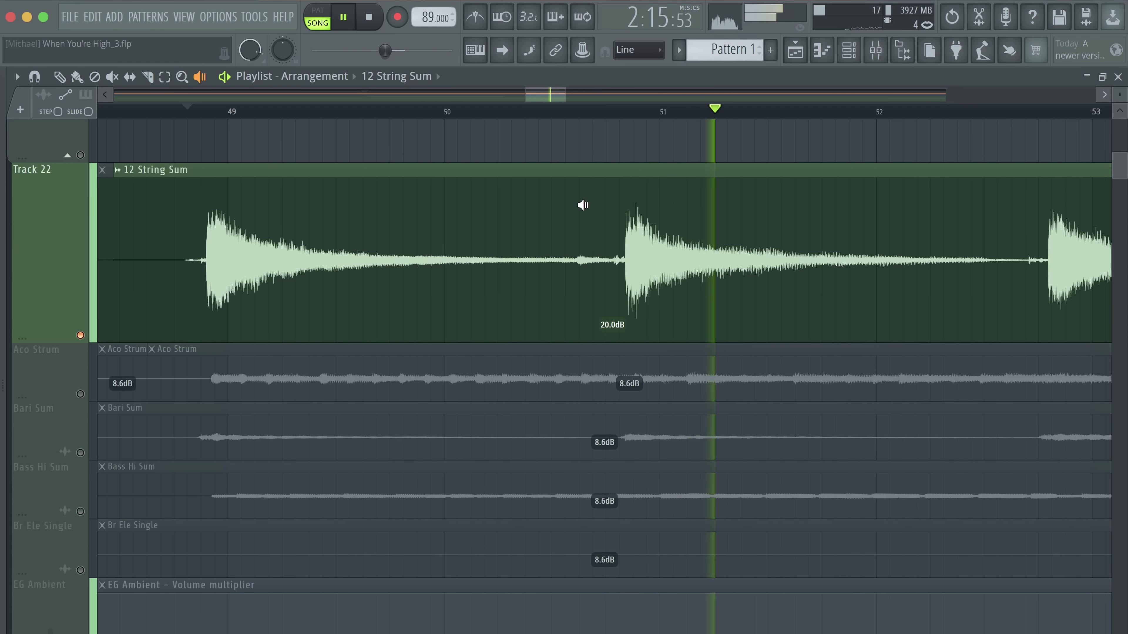
pyautogui.press('space')
pyautogui.hotkey('ctrl', 'z')
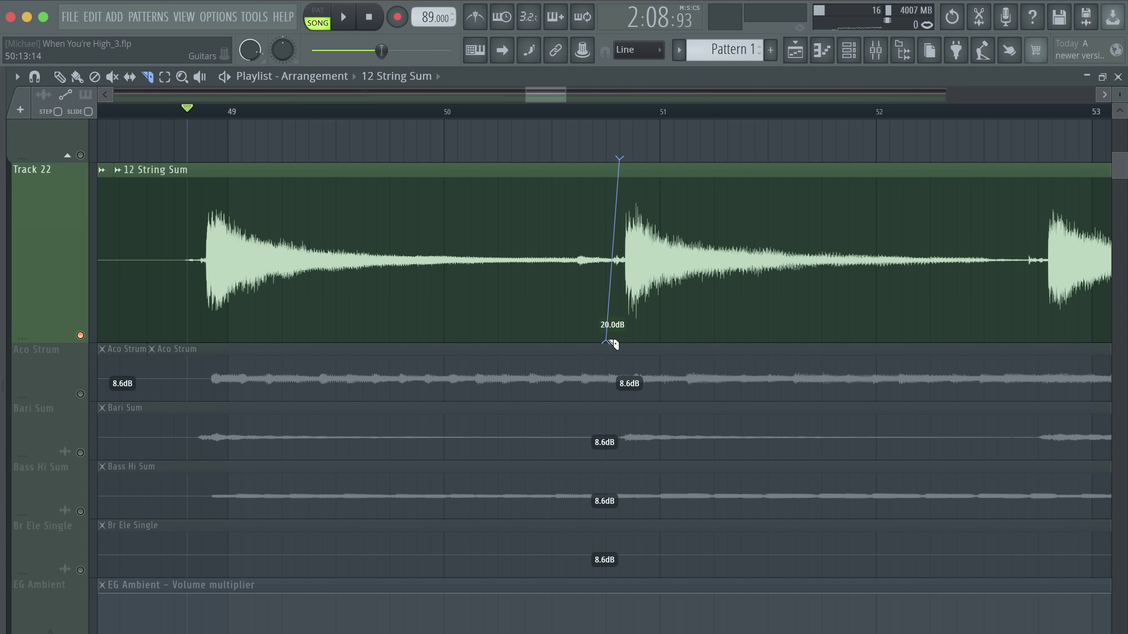
# - Slice the clip, overlap the slices into a crossfade, trim the fade-in, then open project settings
pyautogui.moveTo(441, 317); pyautogui.dragTo(437, 342)
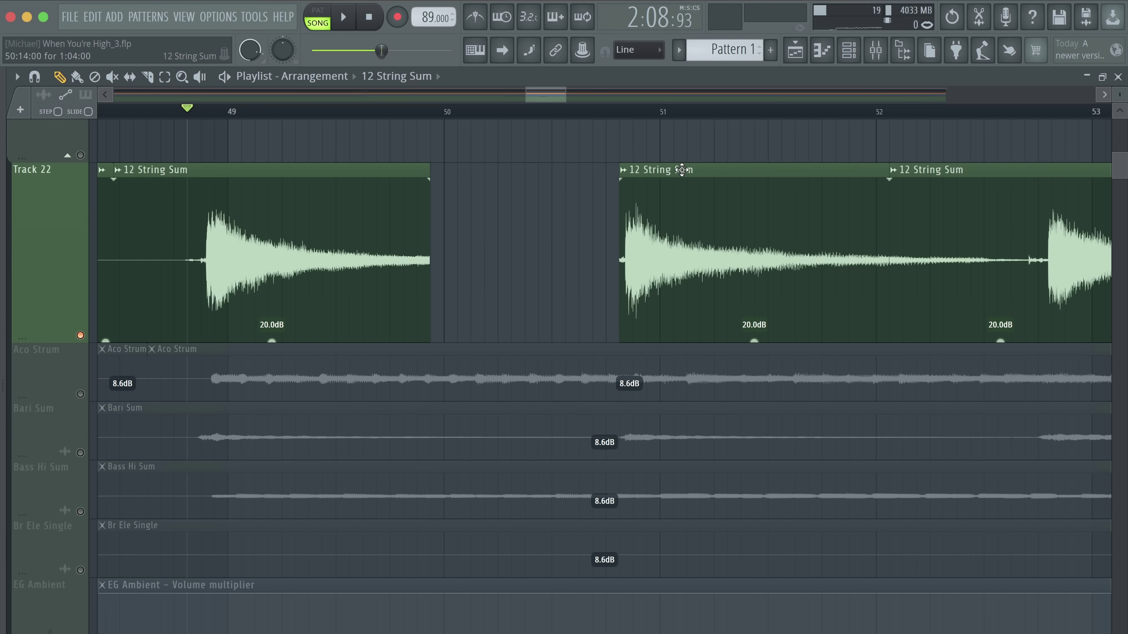
pyautogui.moveTo(682, 170); pyautogui.dragTo(392, 194)
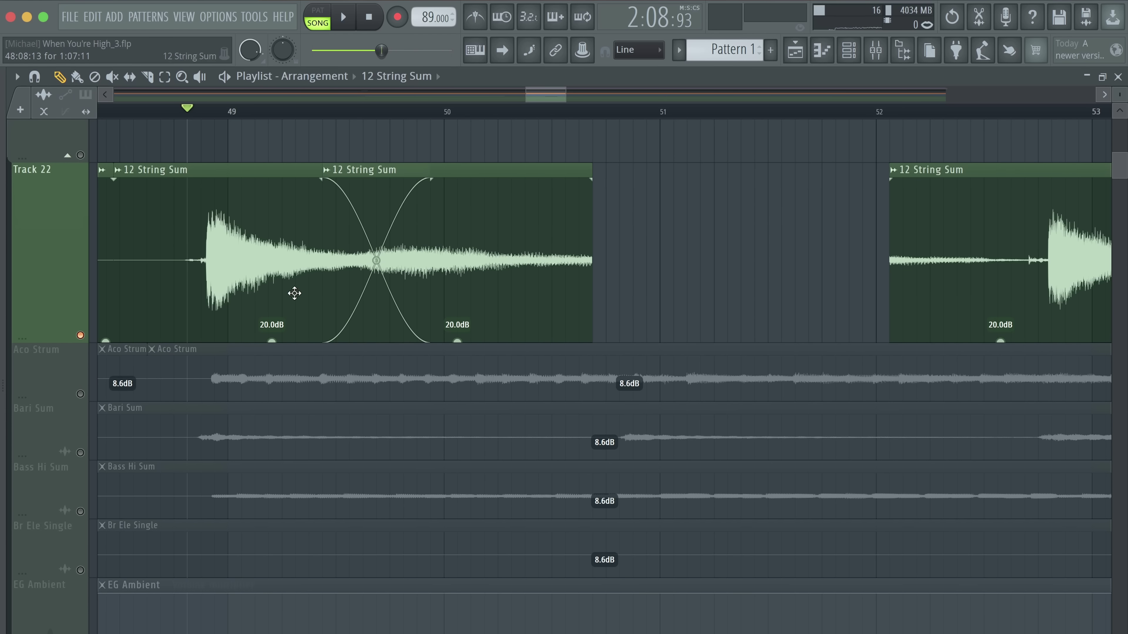
pyautogui.press('space')
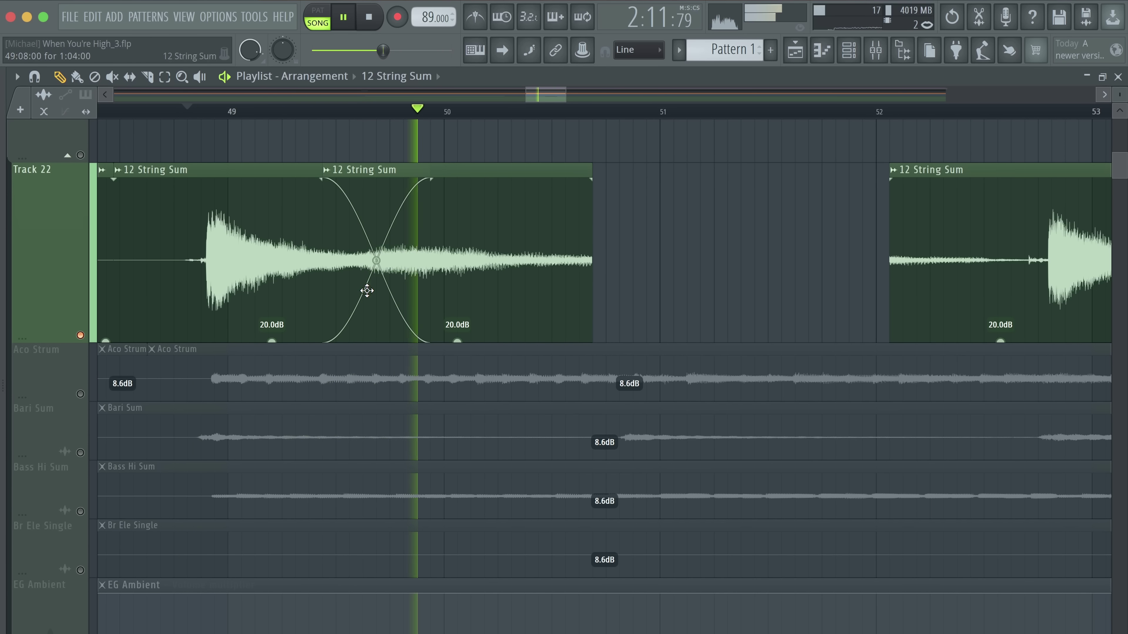
pyautogui.press('space')
pyautogui.moveTo(430, 179); pyautogui.dragTo(346, 190)
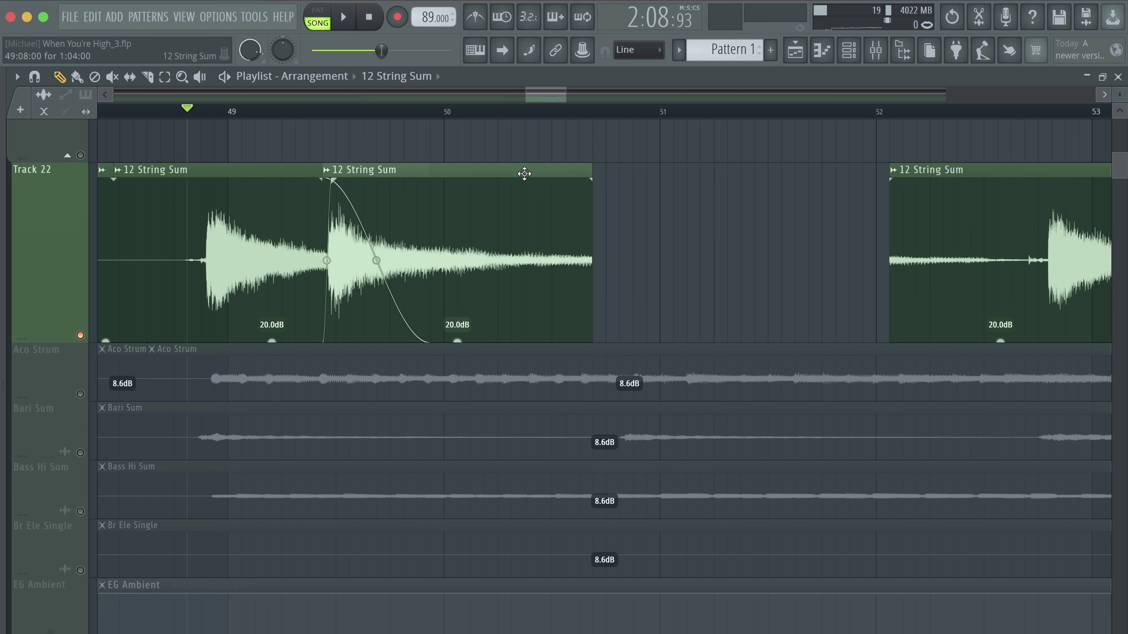
pyautogui.moveTo(523, 176); pyautogui.dragTo(813, 177)
pyautogui.click(218, 16)
pyautogui.click(276, 158)
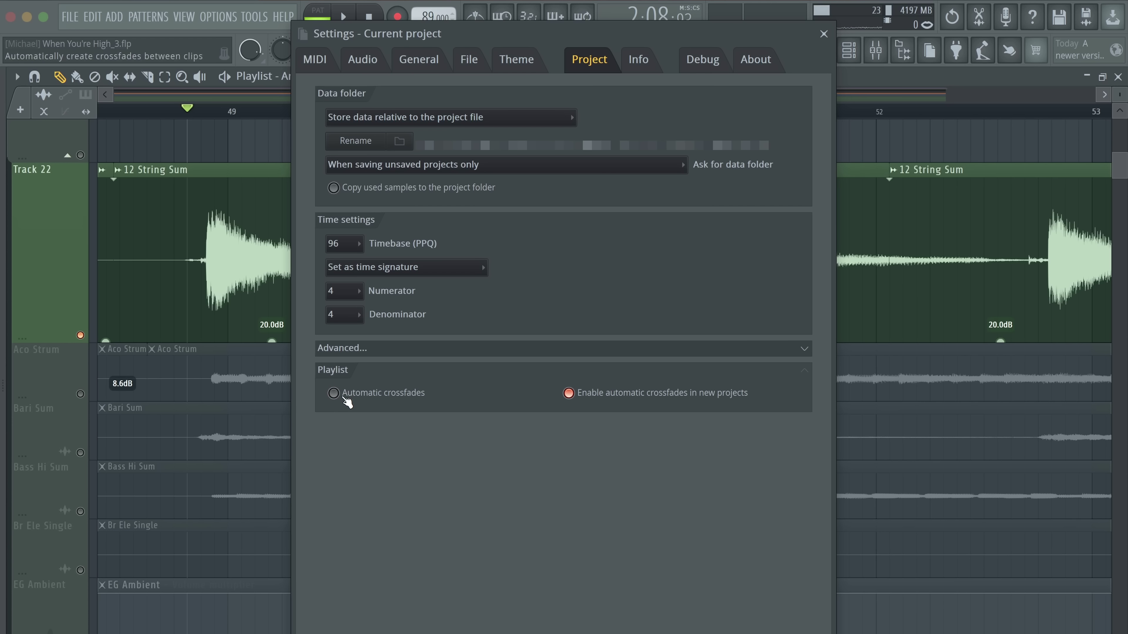
# - Move and trim the Track 22 12 String Sum clips so the second overlaps the first, then play
pyautogui.click(824, 34)
pyautogui.moveTo(678, 209); pyautogui.dragTo(537, 208)
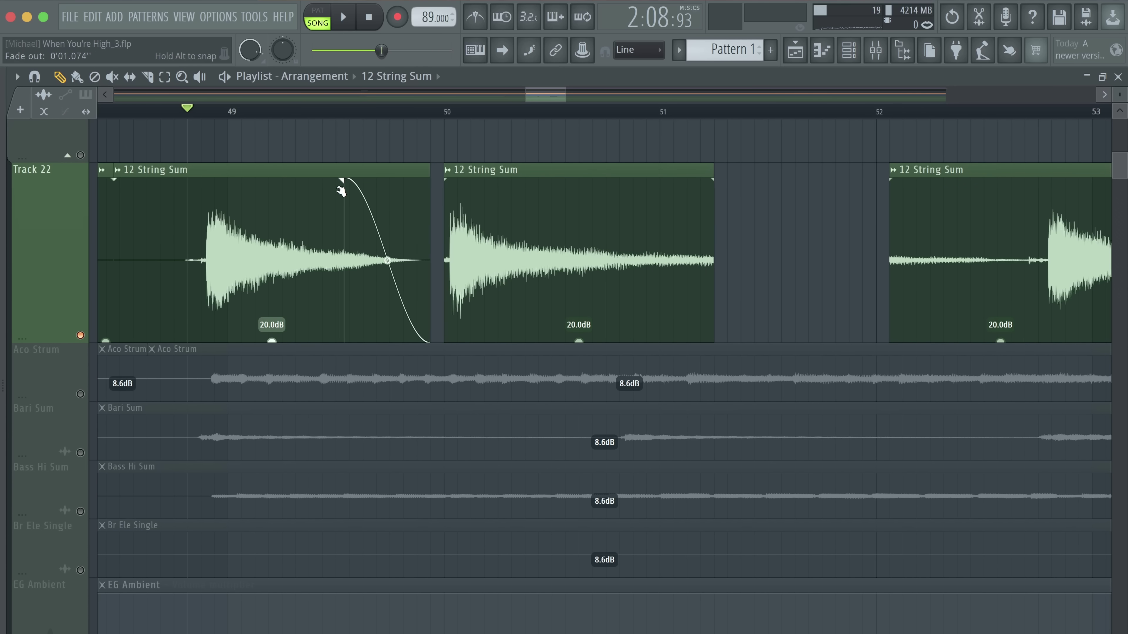
pyautogui.moveTo(340, 191); pyautogui.dragTo(444, 198)
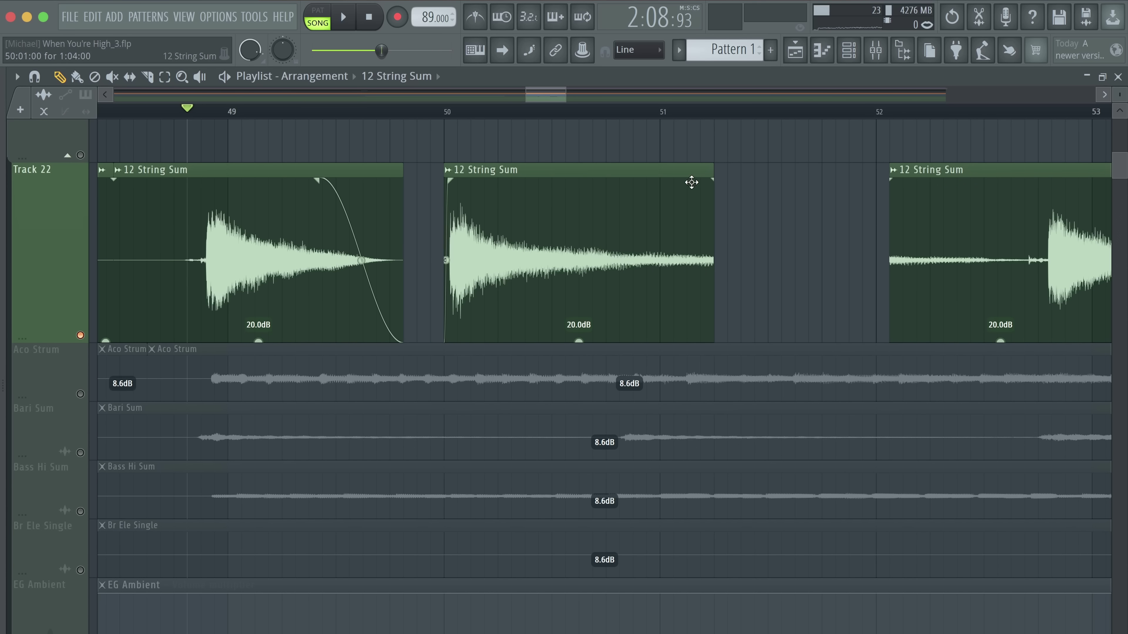
pyautogui.moveTo(712, 177); pyautogui.dragTo(632, 180)
pyautogui.hotkey('ctrl', 'z')
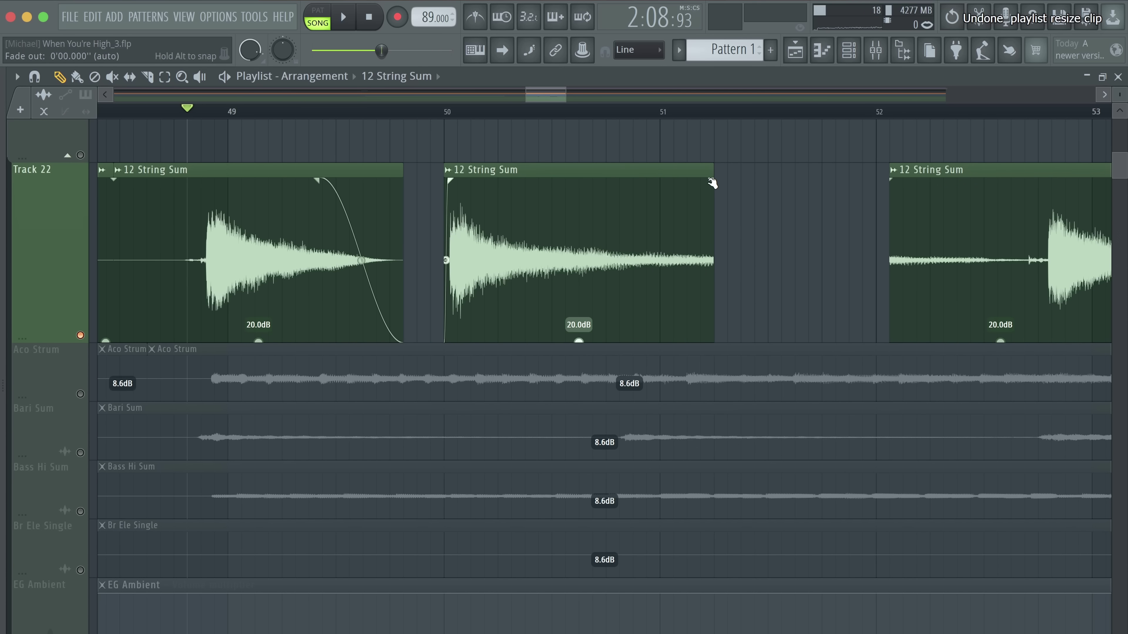
pyautogui.moveTo(584, 174); pyautogui.dragTo(497, 180)
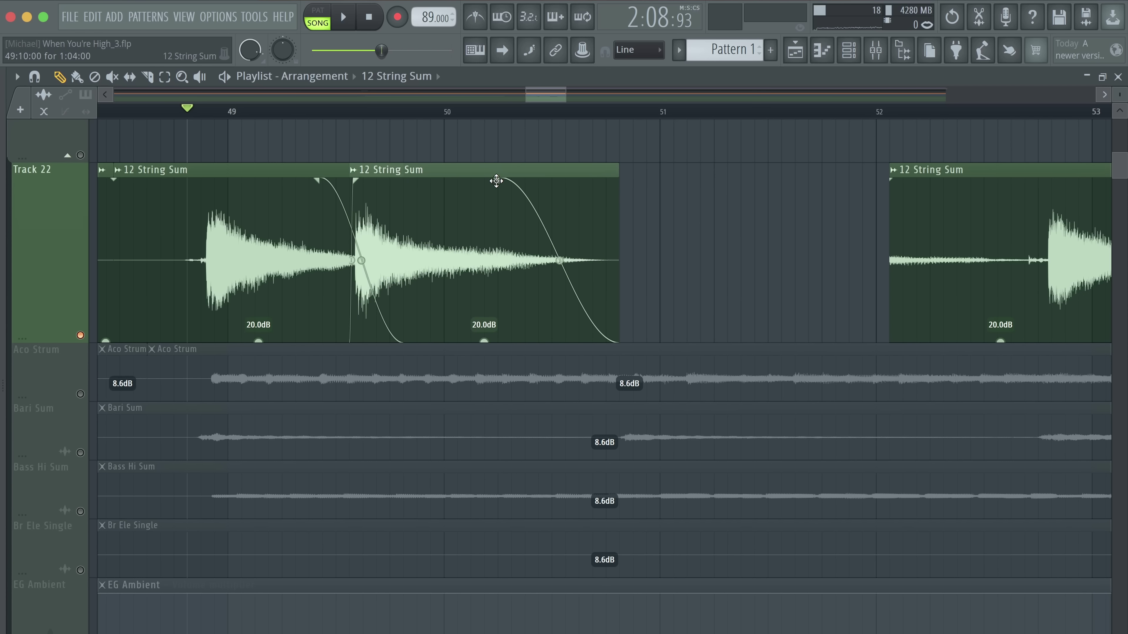
pyautogui.press('space')
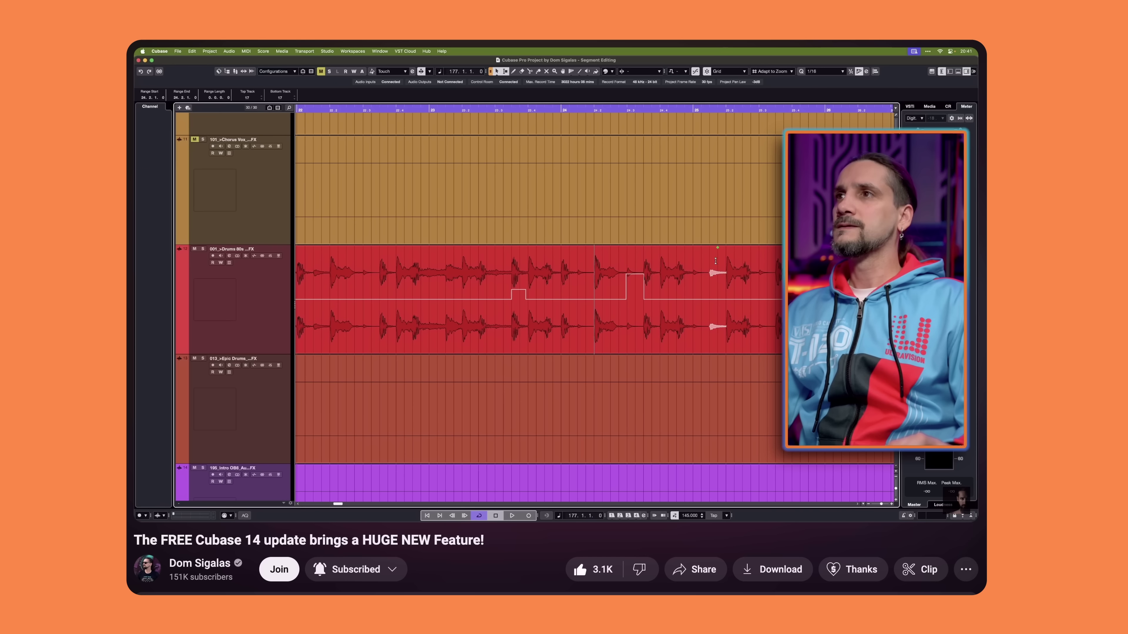
pyautogui.moveTo(715, 253); pyautogui.dragTo(706, 273)
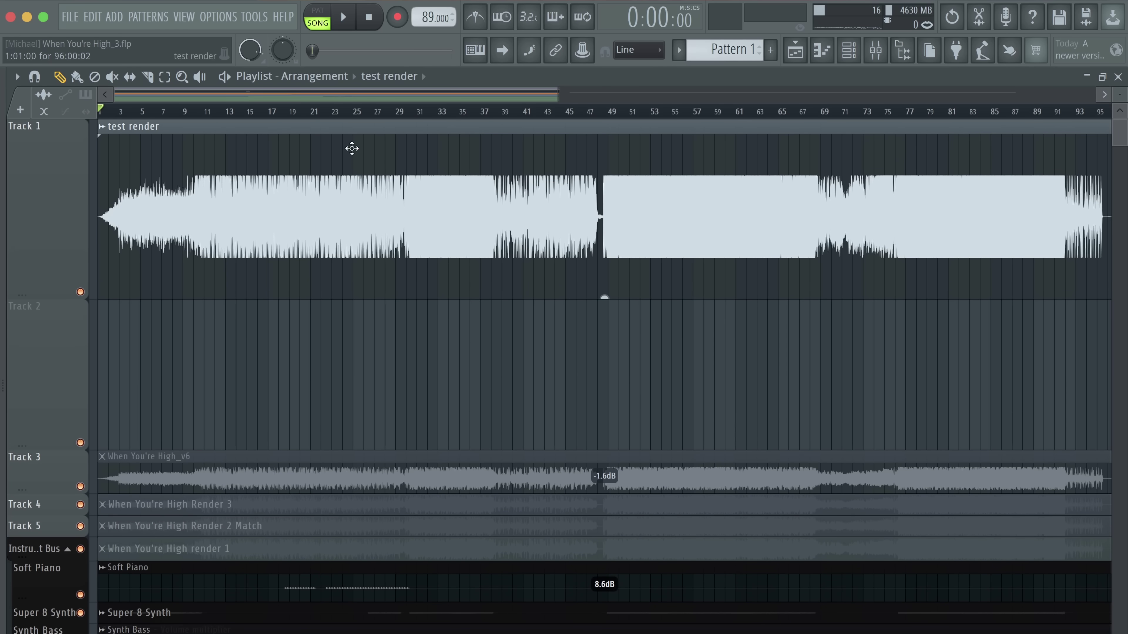
# - Try a gain change on the test render, undo it, and zoom into bar 17
pyautogui.moveTo(604, 297)
pyautogui.mouseDown()
pyautogui.moveTo(604, 282)
pyautogui.moveTo(604, 295)
pyautogui.mouseUp()
pyautogui.hotkey('ctrl', 'z')
pyautogui.hotkey('ctrl', 'z')
pyautogui.scroll(10, 275, 111)
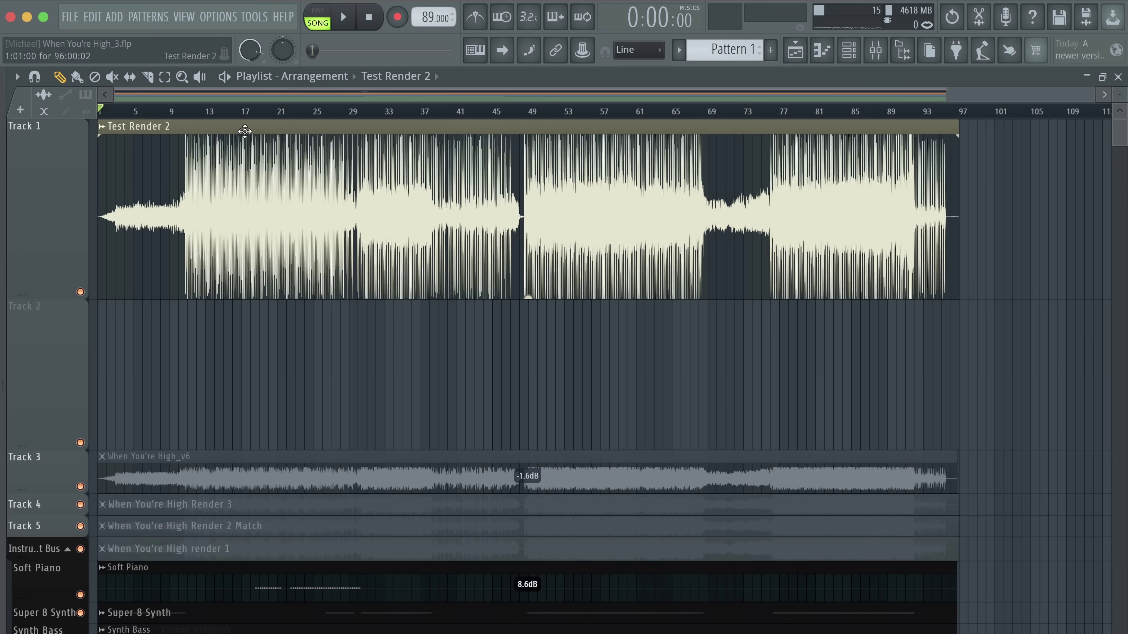
# - Lower the Test Render 2 section gains, bringing the second section to -4.8 dB
pyautogui.scroll(4, 204, 116)
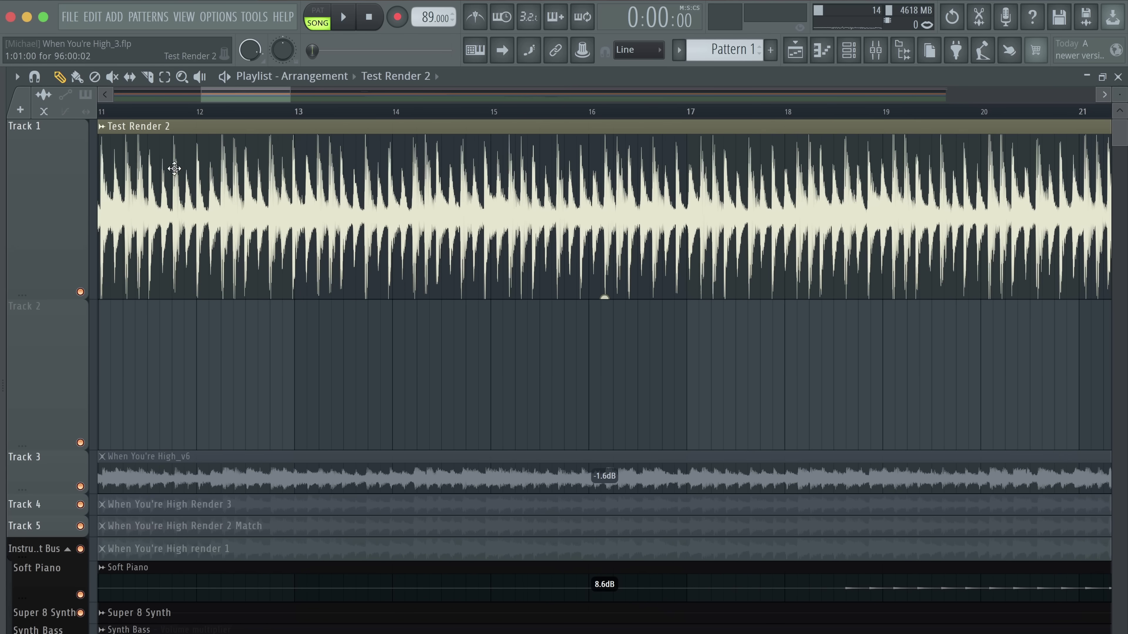
pyautogui.moveTo(596, 292); pyautogui.dragTo(595, 296)
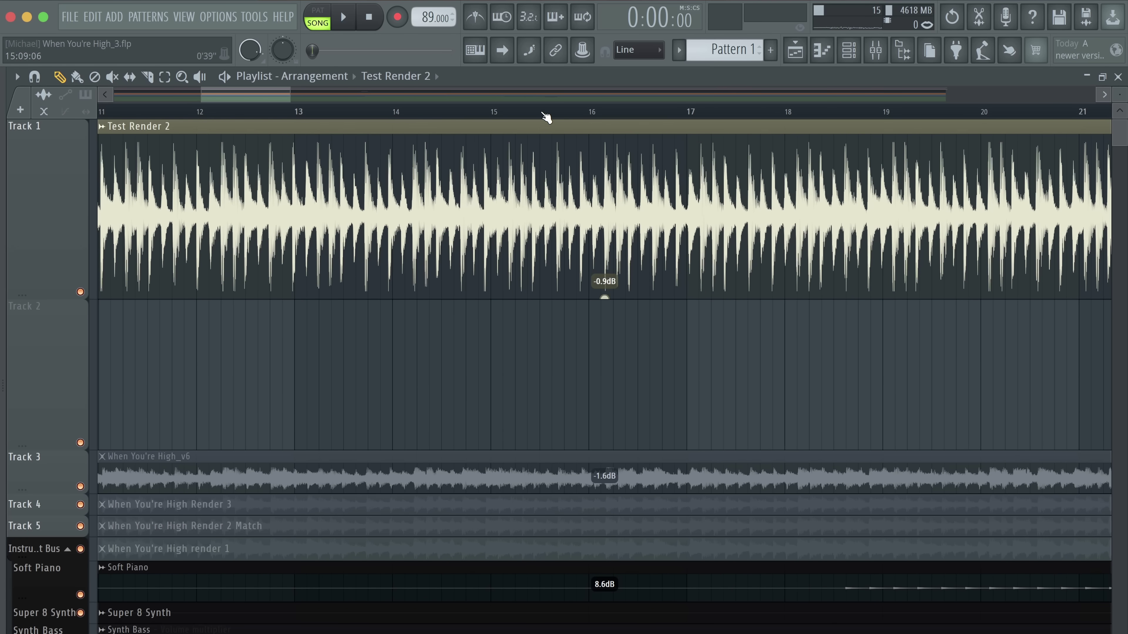
pyautogui.scroll(-6, 545, 117)
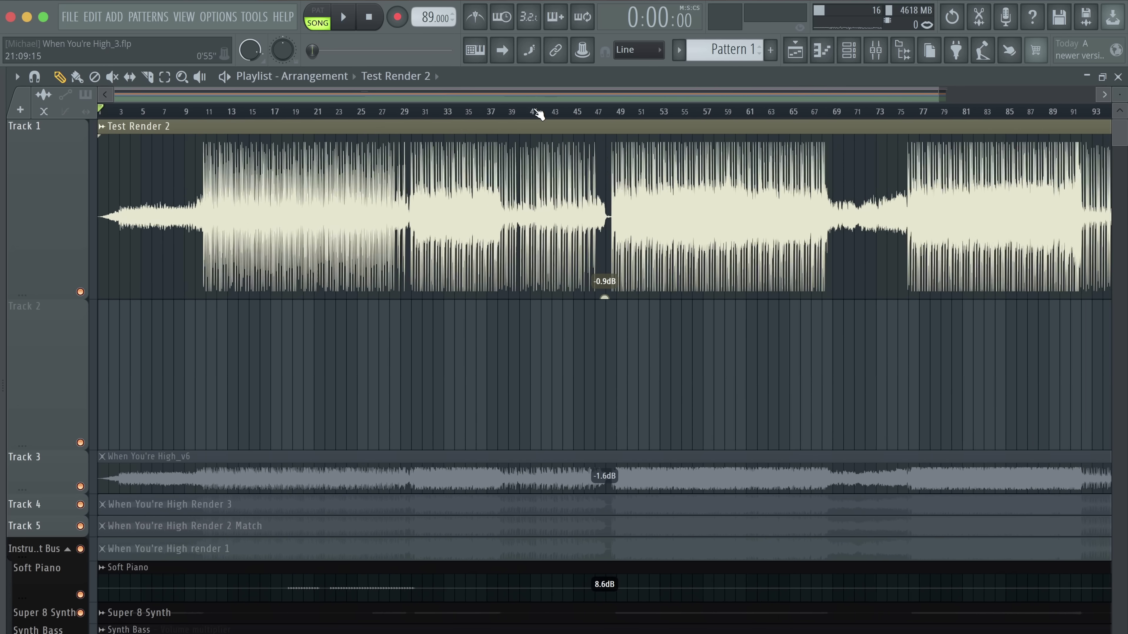
pyautogui.scroll(1, 519, 113)
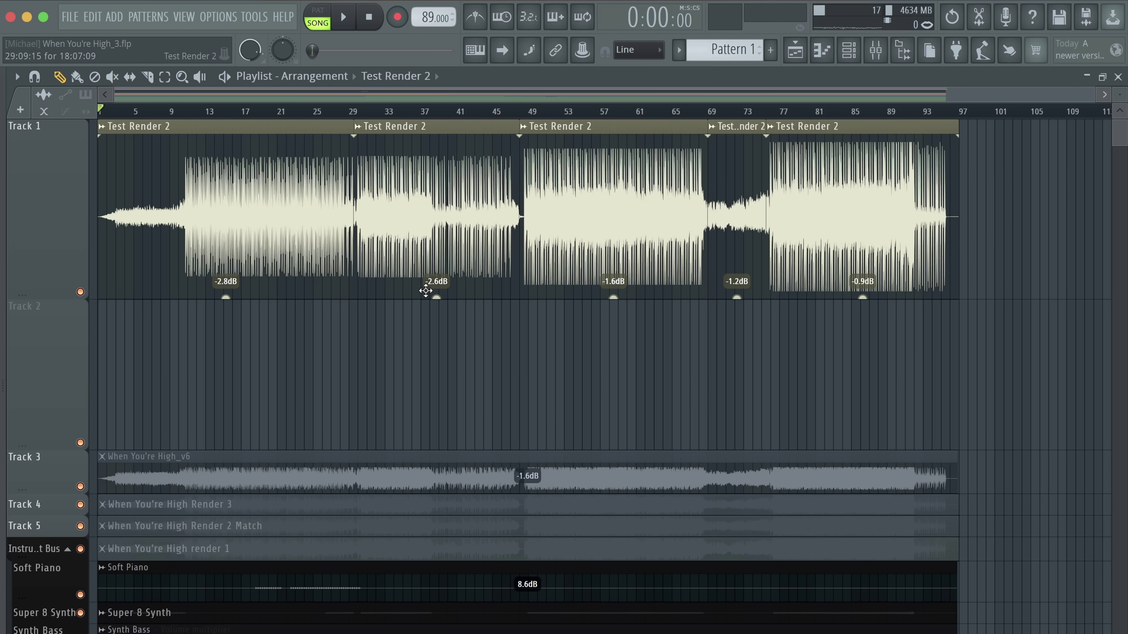
pyautogui.moveTo(426, 291); pyautogui.dragTo(425, 302)
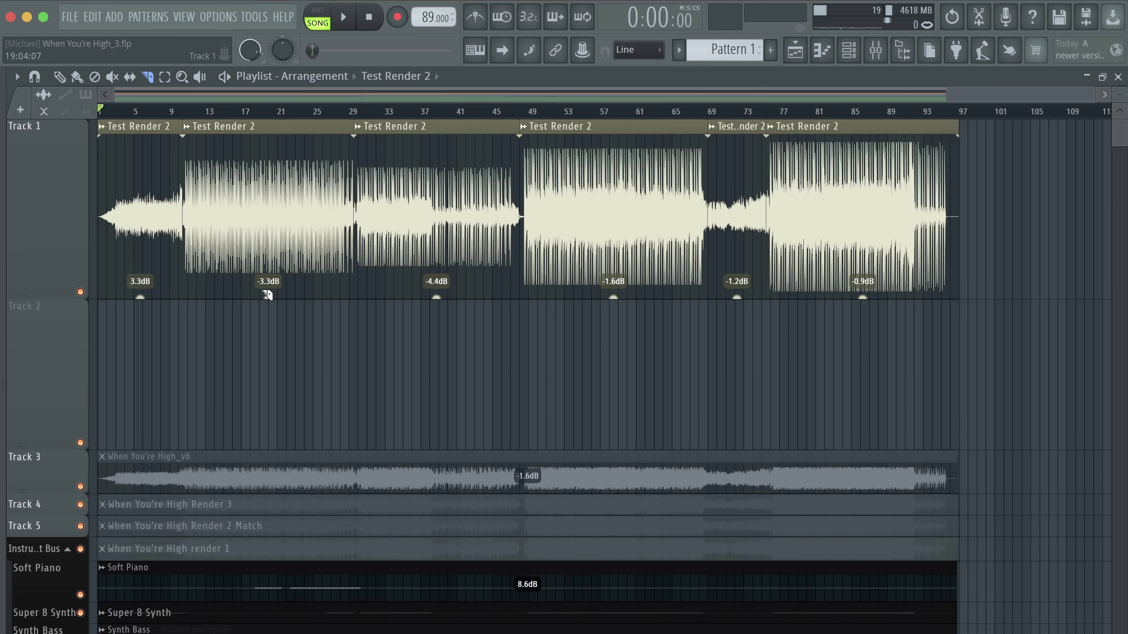
# - Delete the extra Test Render 2 pieces and stretch the remaining clip across the full render
pyautogui.rightClick(923, 214)
pyautogui.rightClick(737, 215)
pyautogui.rightClick(613, 218)
pyautogui.rightClick(435, 220)
pyautogui.rightClick(267, 209)
pyautogui.moveTo(187, 189); pyautogui.dragTo(1025, 168)
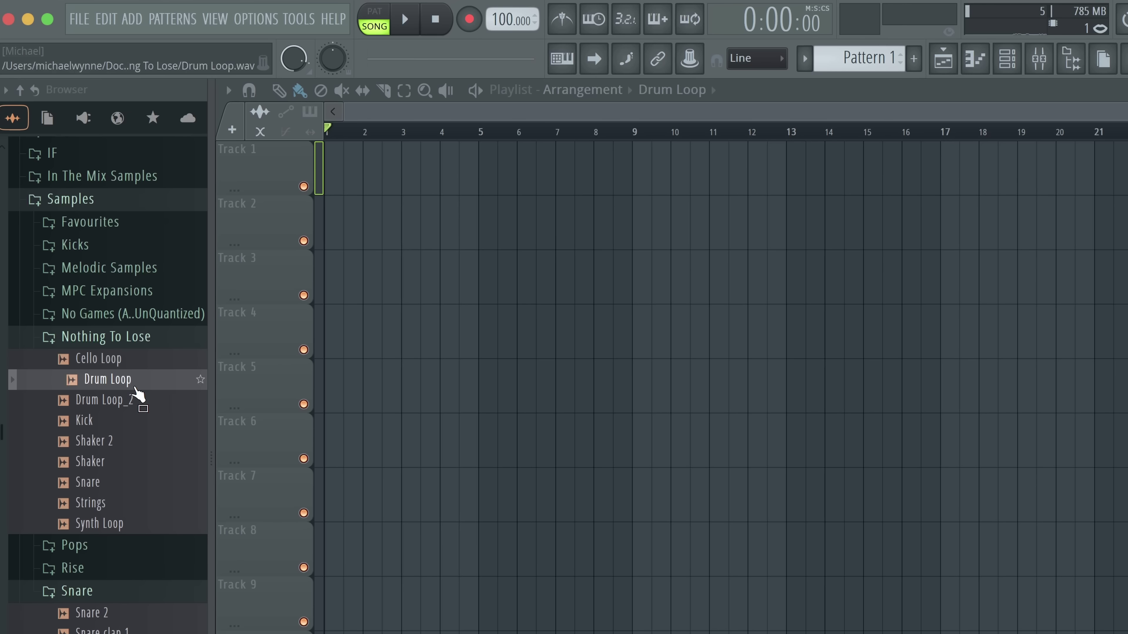
# - Drop the Drum Loop sample onto Track 1 and scroll the tempo to hear other speeds
pyautogui.moveTo(135, 383); pyautogui.dragTo(327, 181)
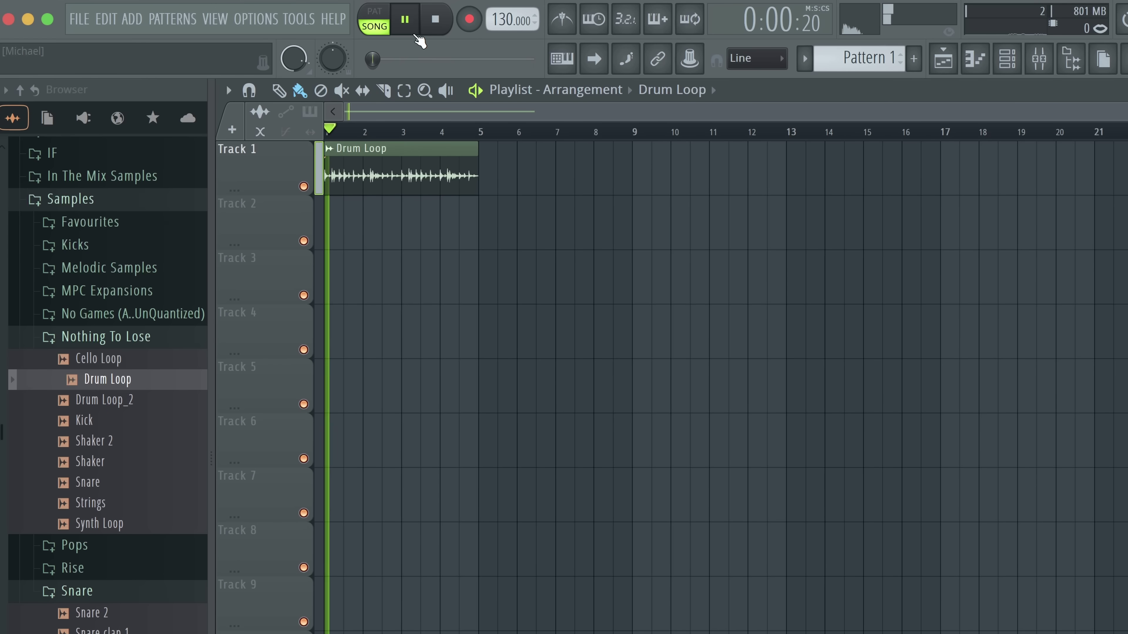
pyautogui.scroll(-20, 507, 19)
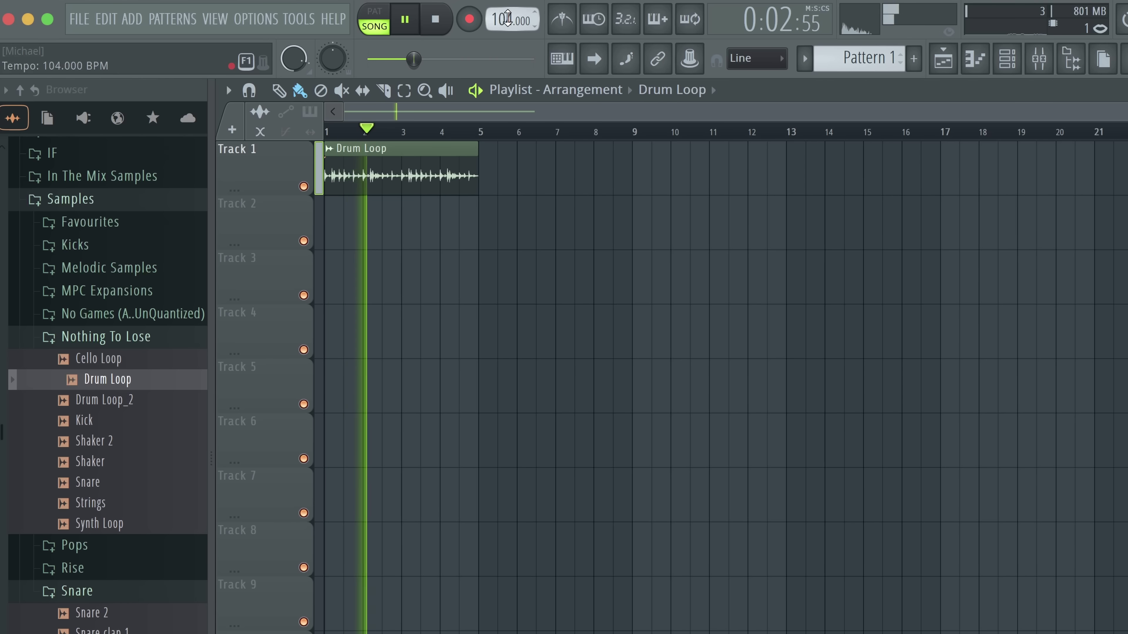
pyautogui.scroll(20, 507, 19)
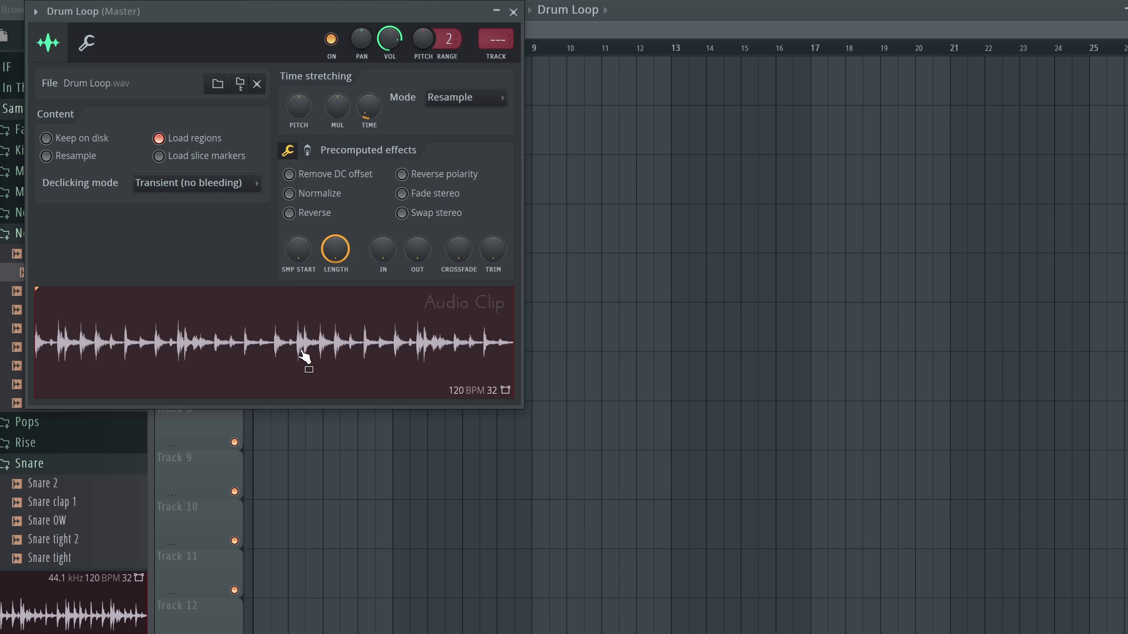
# - Detect the Drum Loop's tempo in the 100–200 range (120.022 BPM), leaving the project at 114 BPM
pyautogui.rightClick(301, 329)
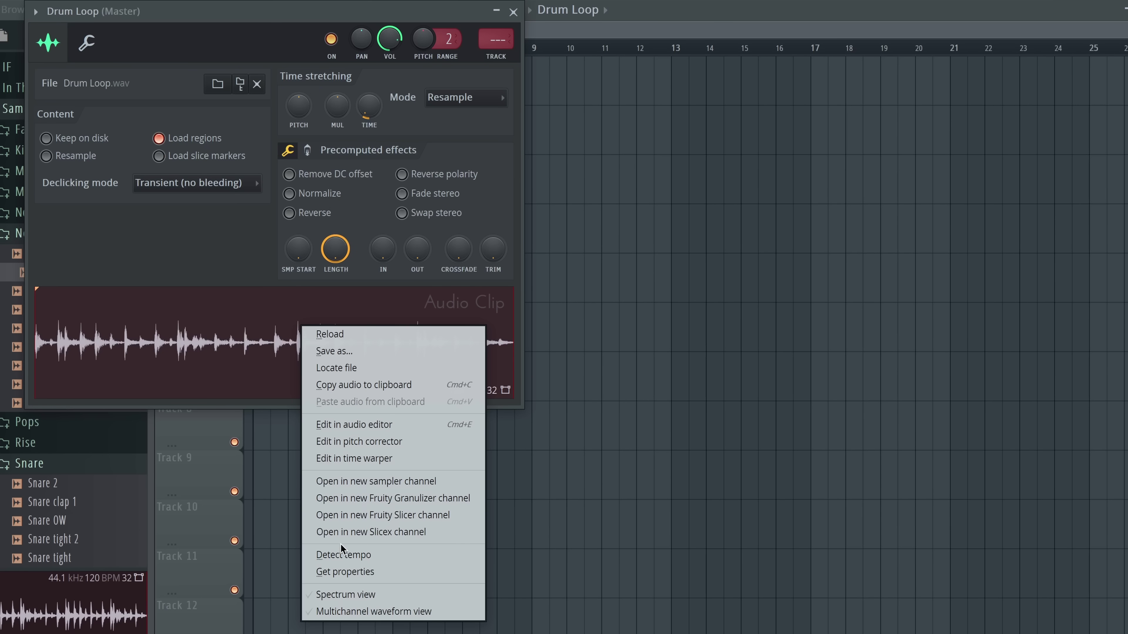
pyautogui.click(368, 559)
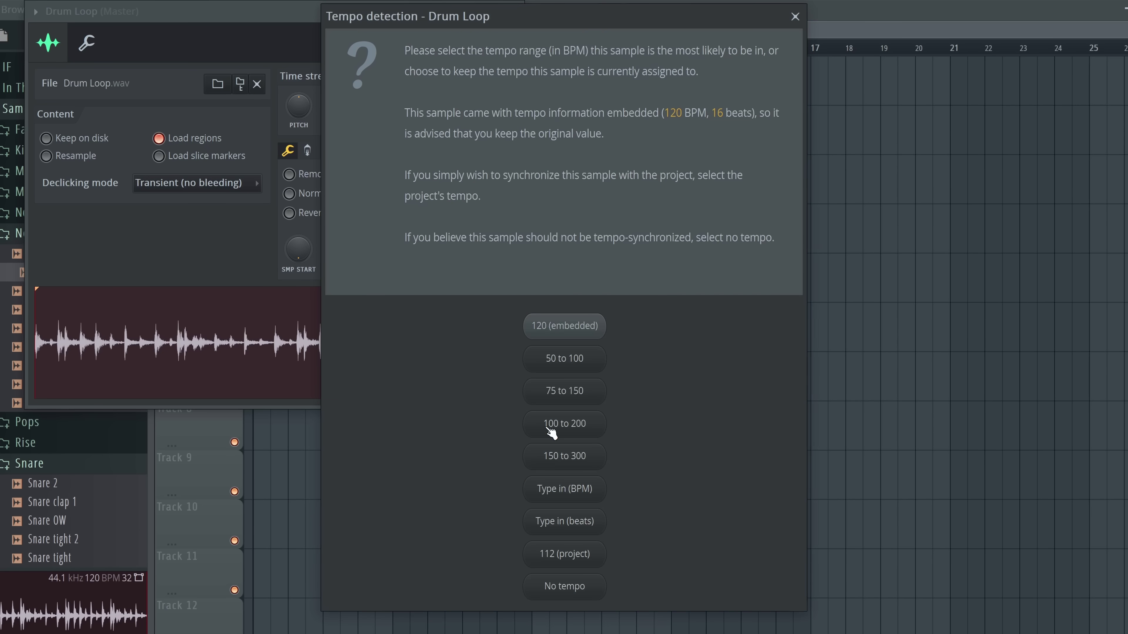
pyautogui.click(566, 394)
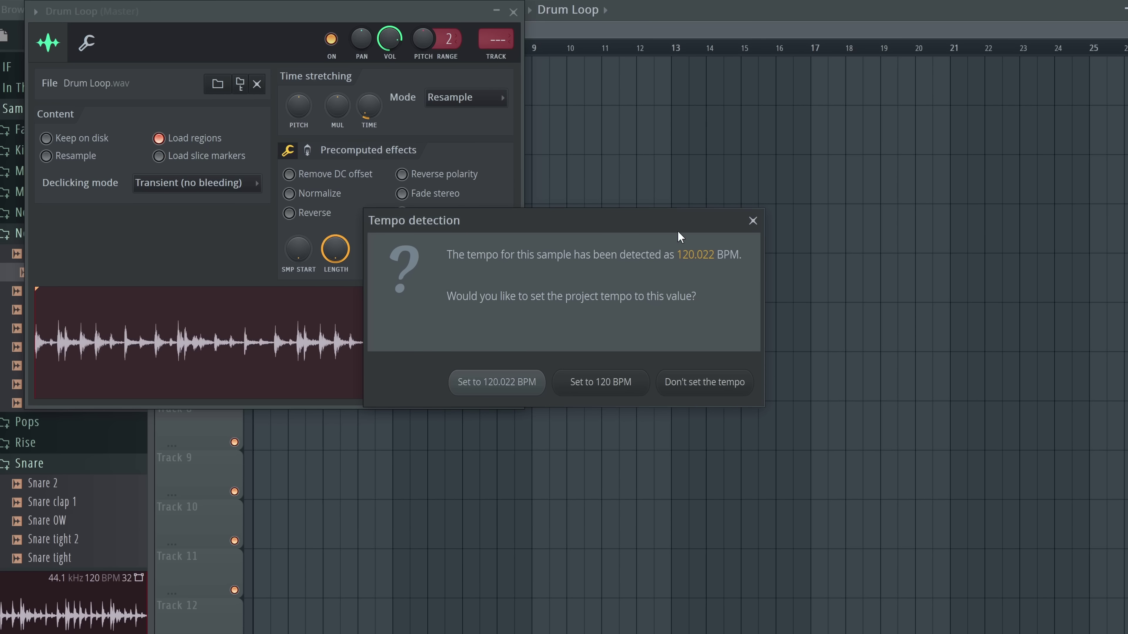
pyautogui.click(753, 221)
pyautogui.click(514, 13)
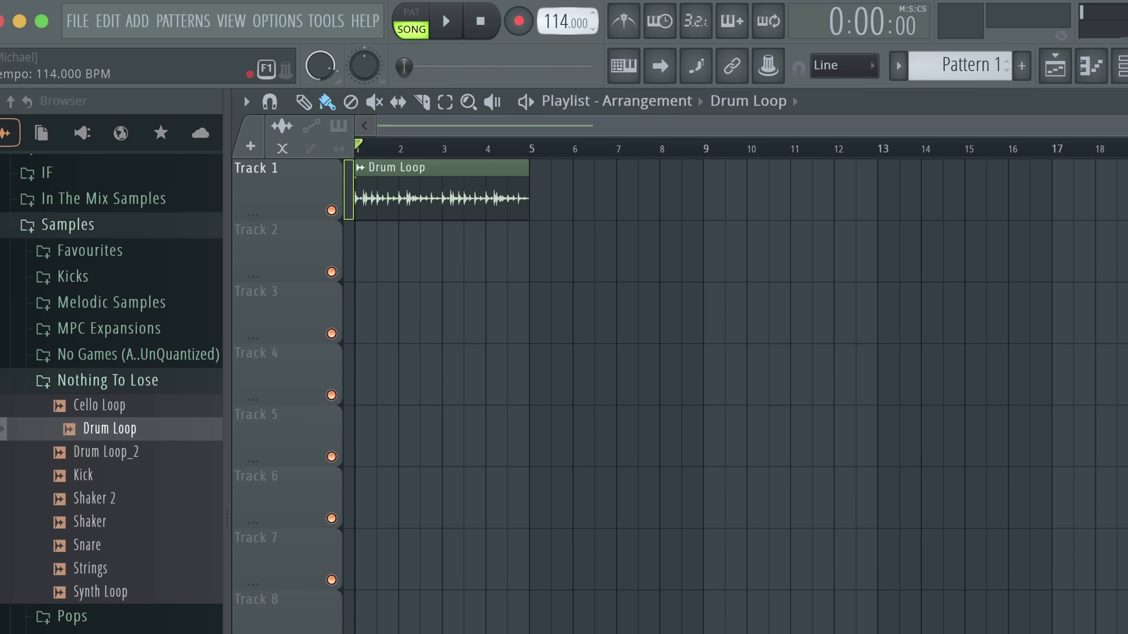
# - Compare the Stretch and e3 generic modes on the Drum Loop, then set its time-stretching to e3 mono
pyautogui.doubleClick(408, 177)
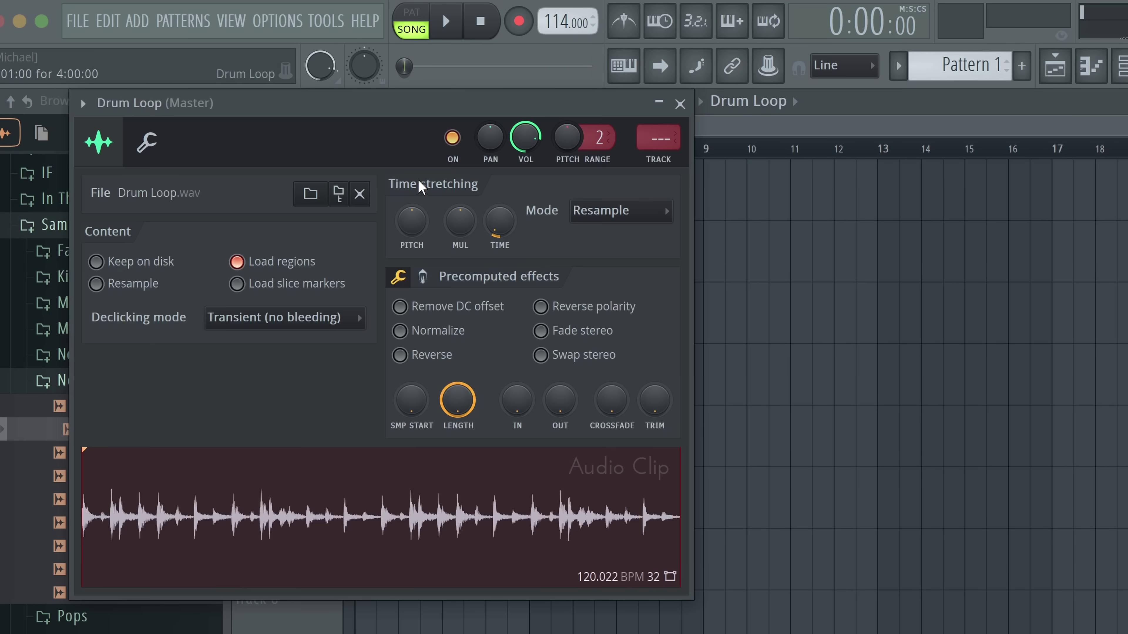
pyautogui.click(617, 215)
pyautogui.click(603, 271)
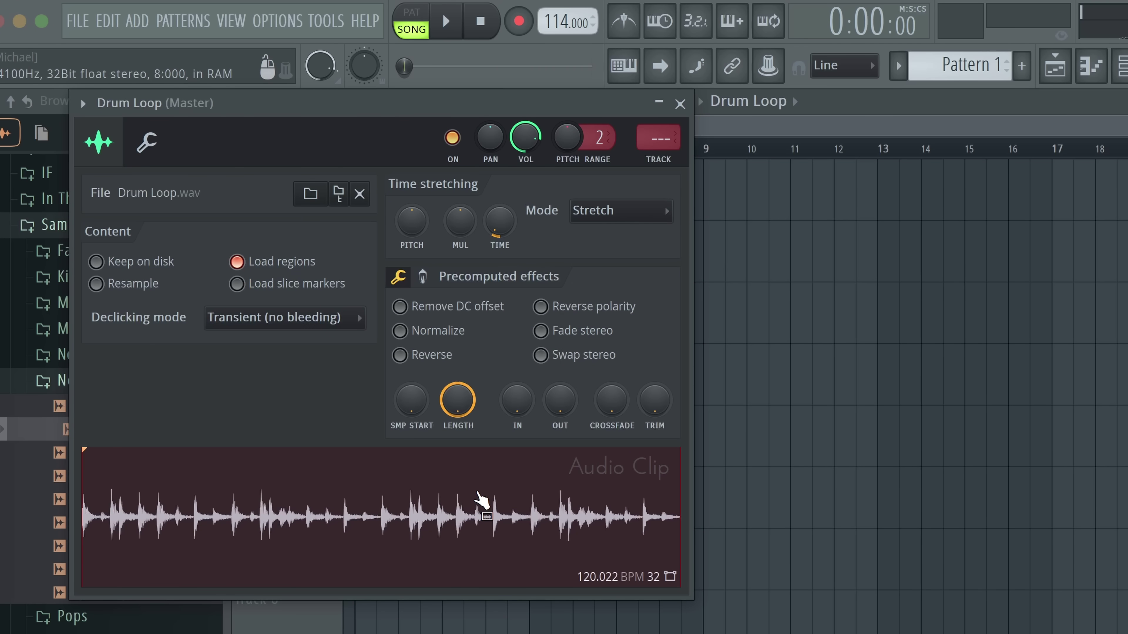
pyautogui.click(631, 210)
pyautogui.click(609, 330)
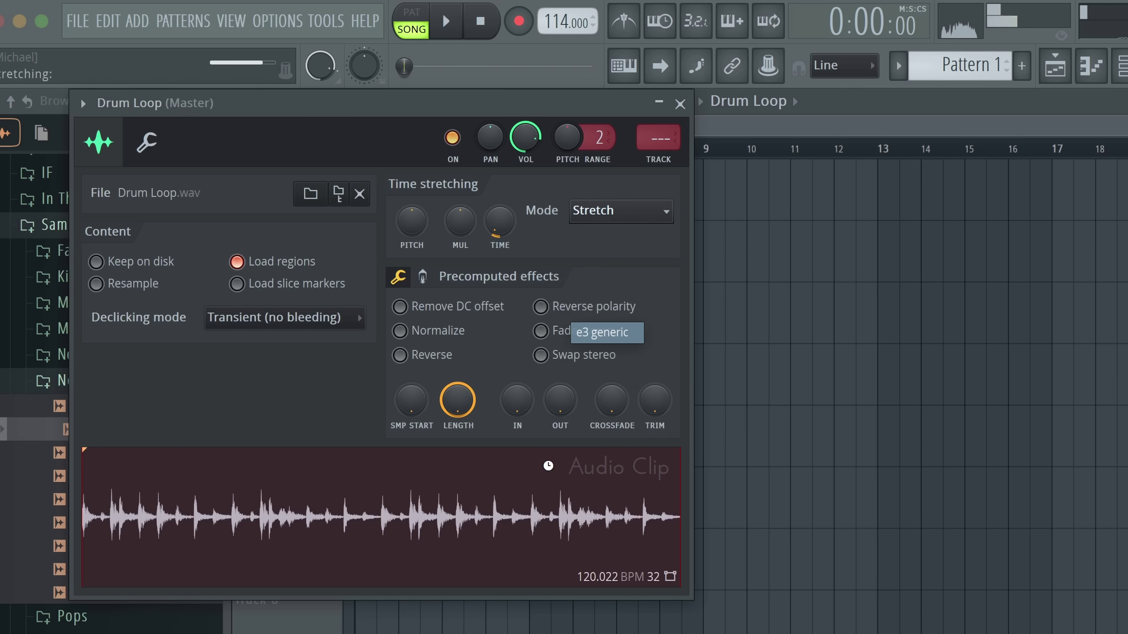
pyautogui.click(628, 214)
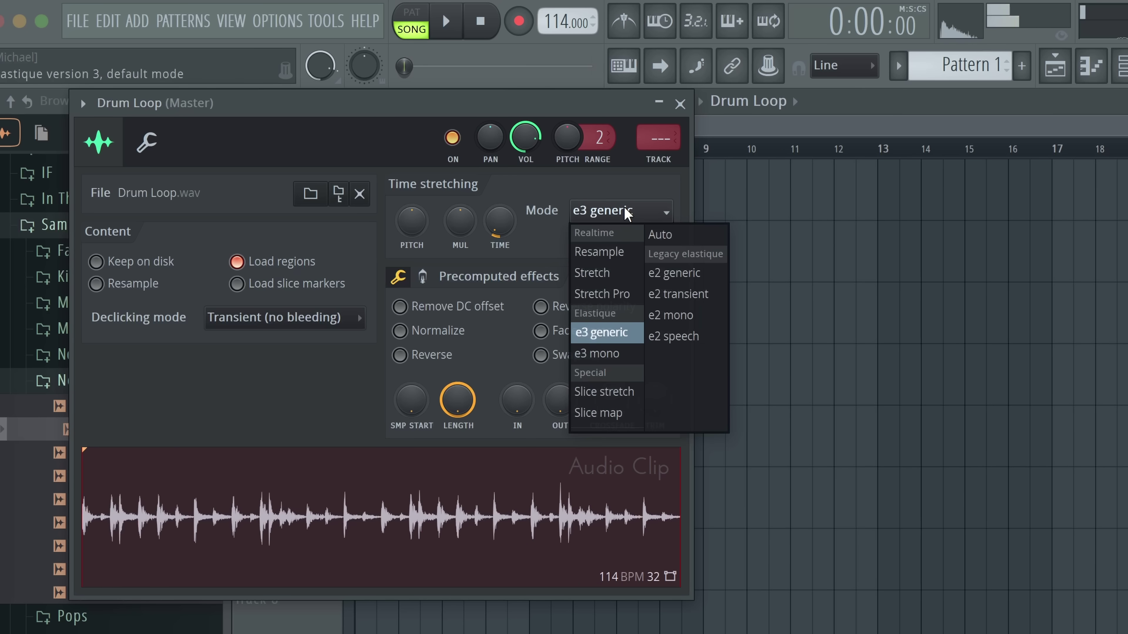
pyautogui.click(613, 355)
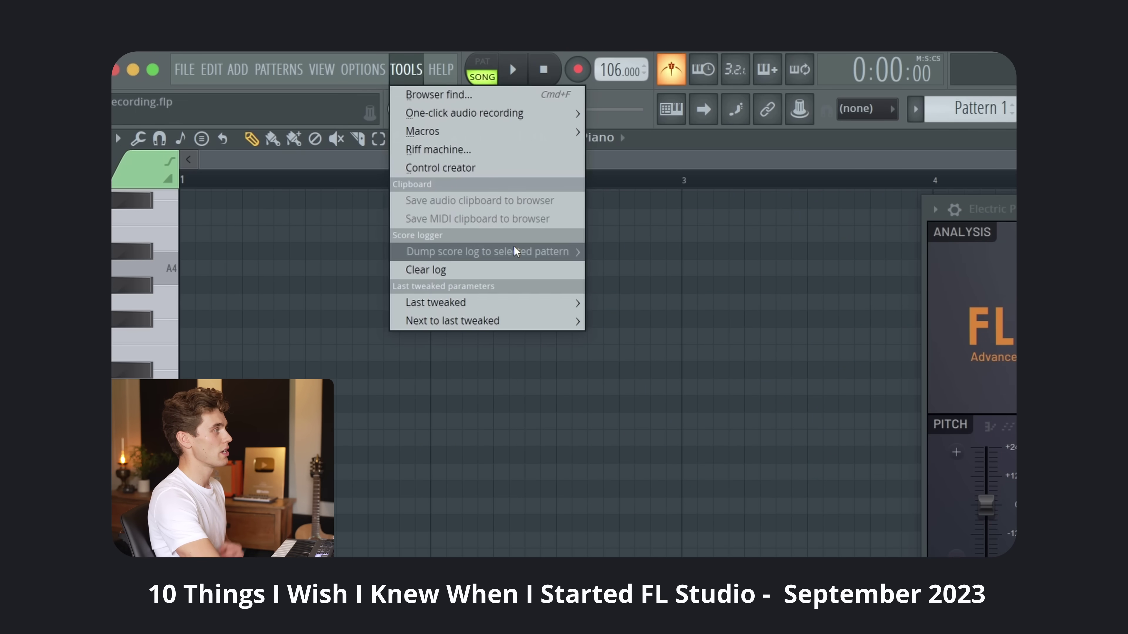
pyautogui.click(635, 252)
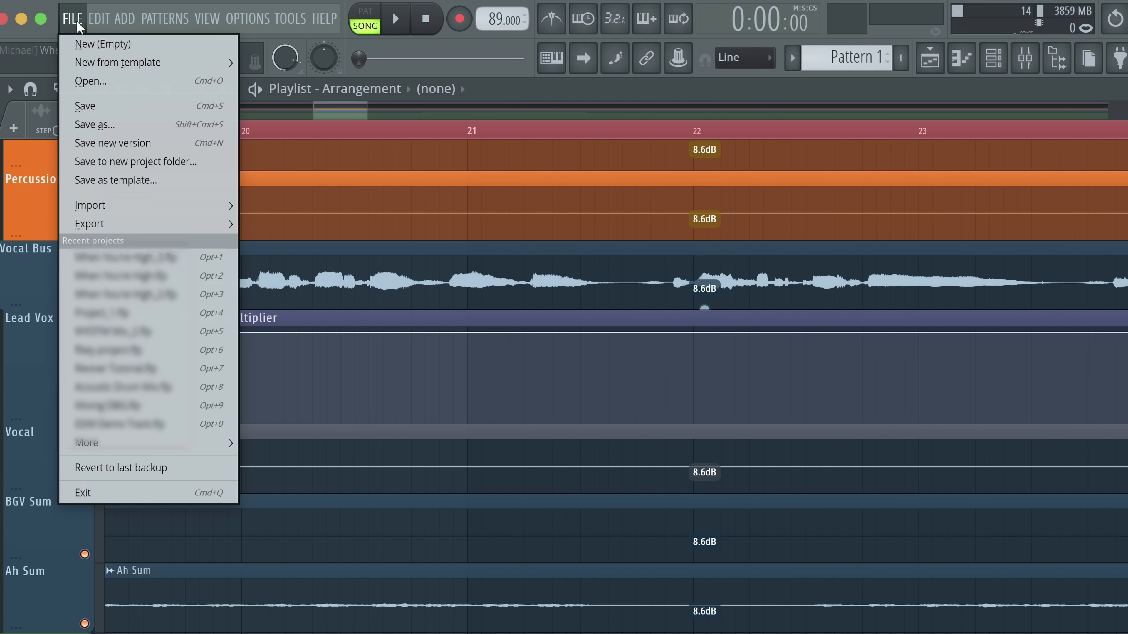
# - Display the File > Export submenu listing the available export formats
pyautogui.moveTo(193, 224)
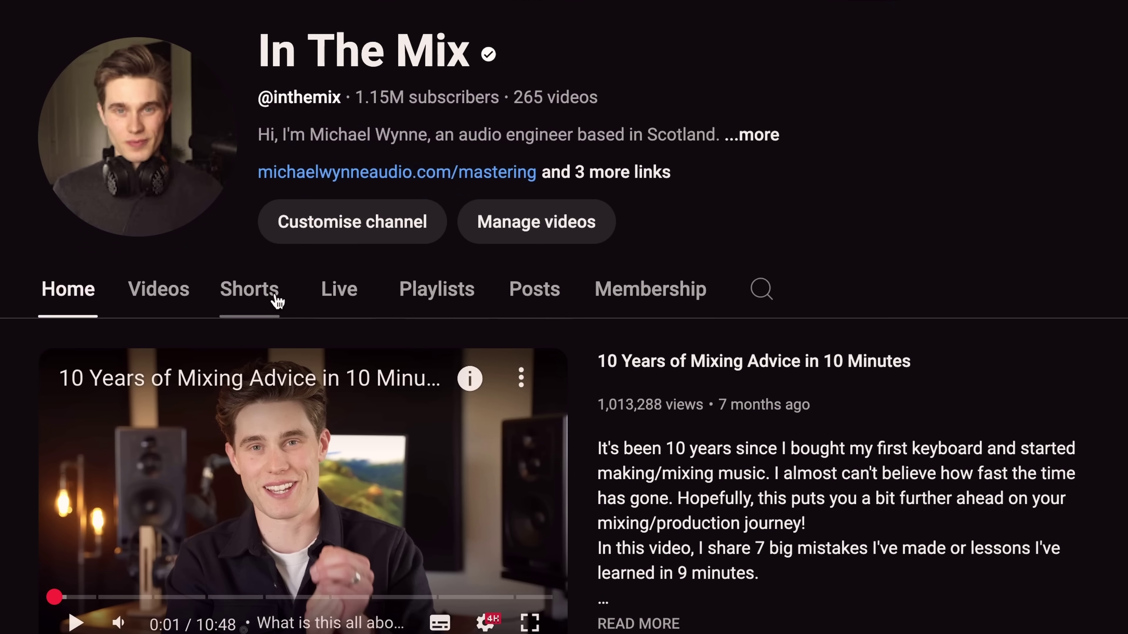
# - Switch the In The Mix channel page to its Live tab
pyautogui.click(340, 298)
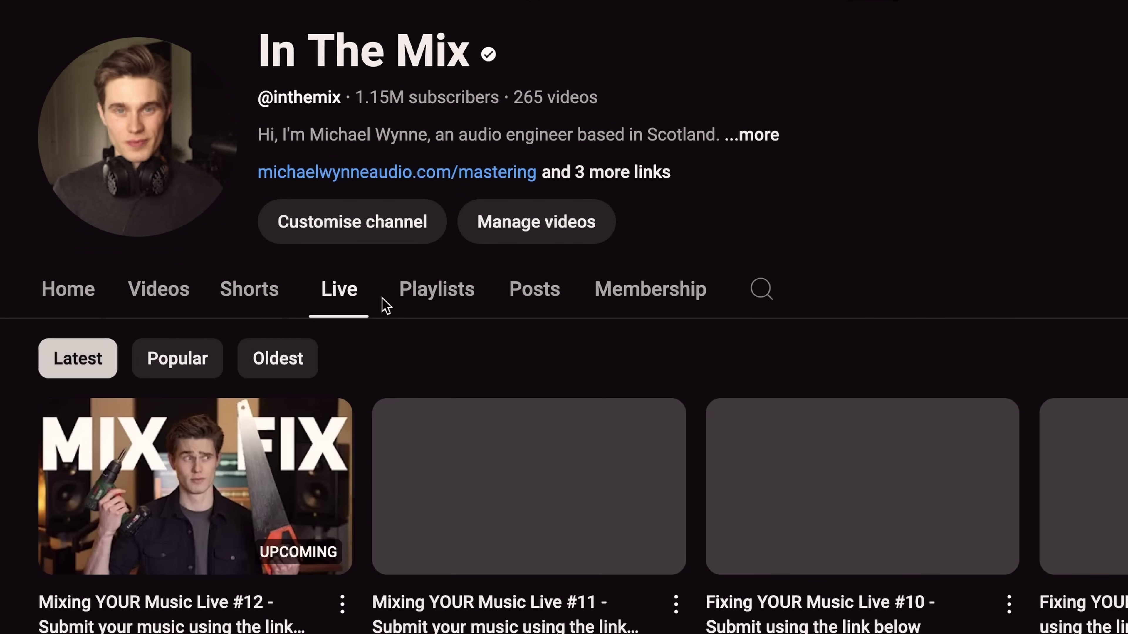